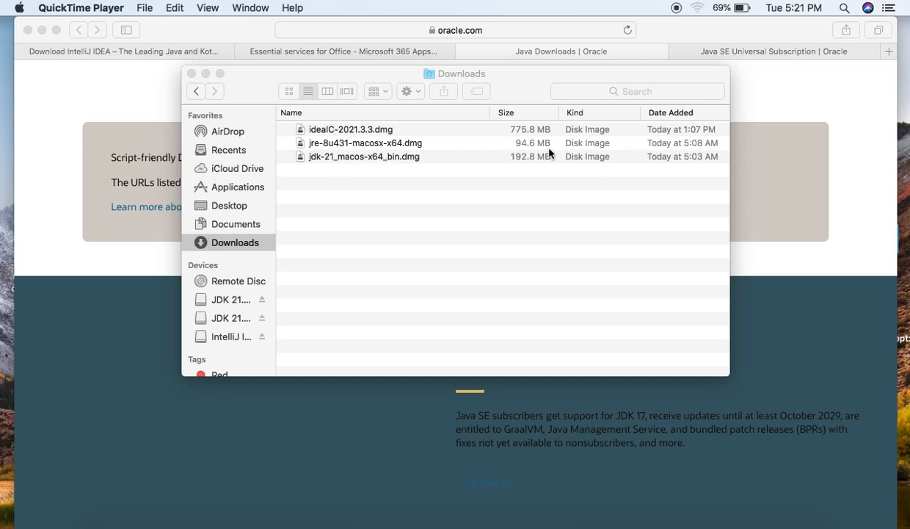
# Switch to Safari and look over Oracle's Java SE Universal Subscription page
pyautogui.click(323, 432)
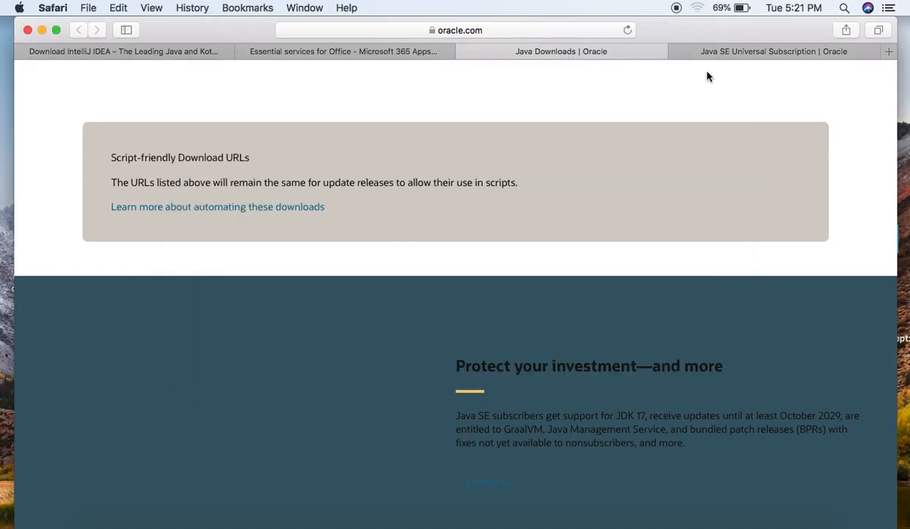
pyautogui.click(736, 53)
pyautogui.scroll(-10, 488, 261)
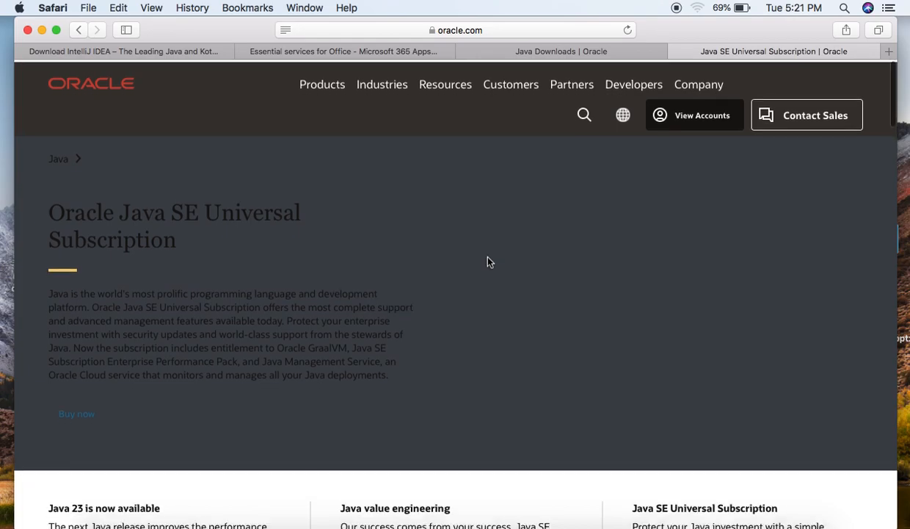
pyautogui.scroll(10, 488, 262)
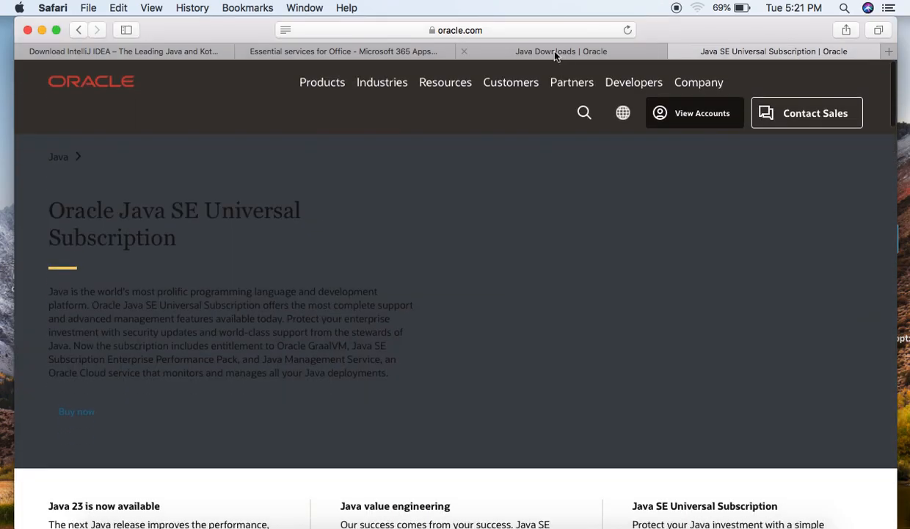
# Examine Oracle's Java Downloads page for the available JDK releases and the long-term support version
pyautogui.click(558, 53)
pyautogui.scroll(12, 373, 318)
pyautogui.scroll(-5, 373, 320)
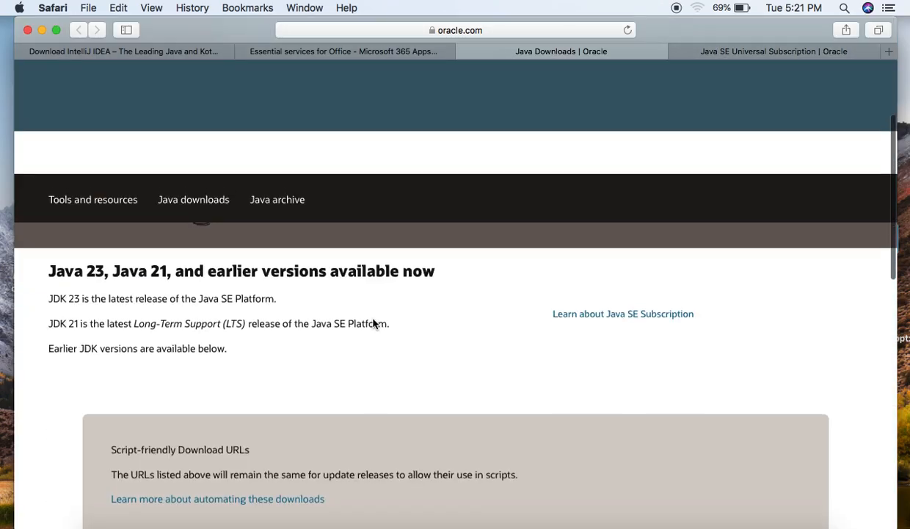
pyautogui.scroll(4, 373, 320)
pyautogui.scroll(1, 373, 319)
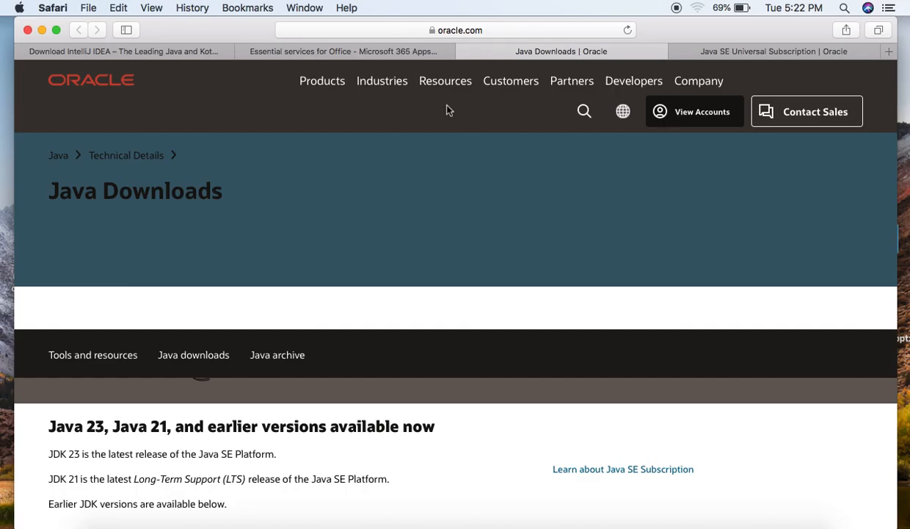
pyautogui.scroll(-5, 421, 259)
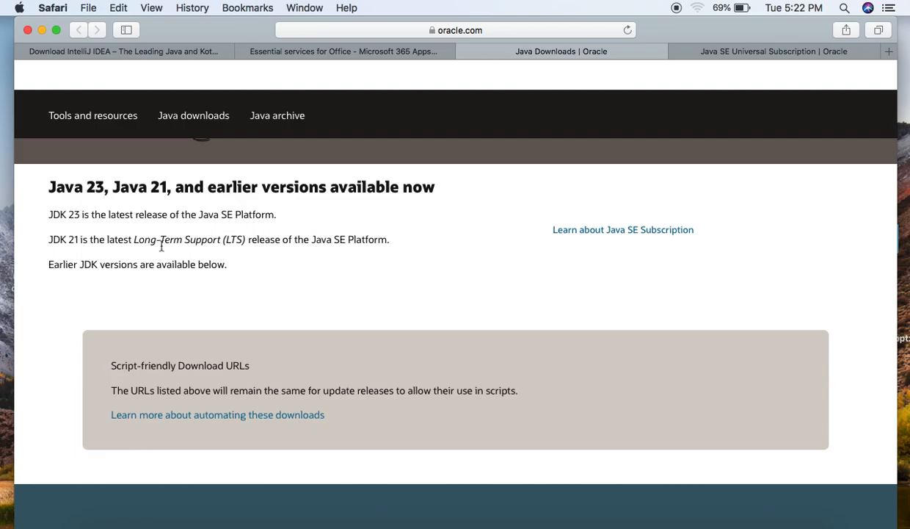
pyautogui.scroll(2, 161, 246)
pyautogui.scroll(1, 161, 246)
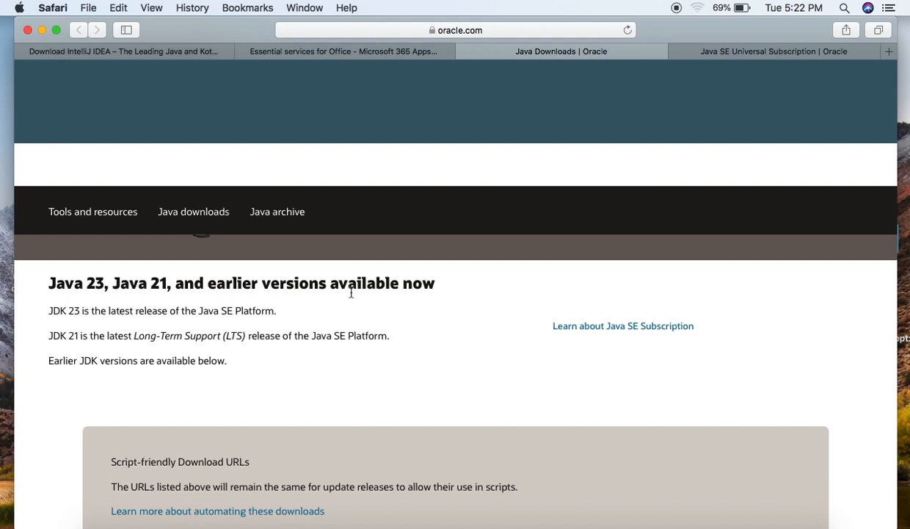
pyautogui.scroll(-3, 351, 293)
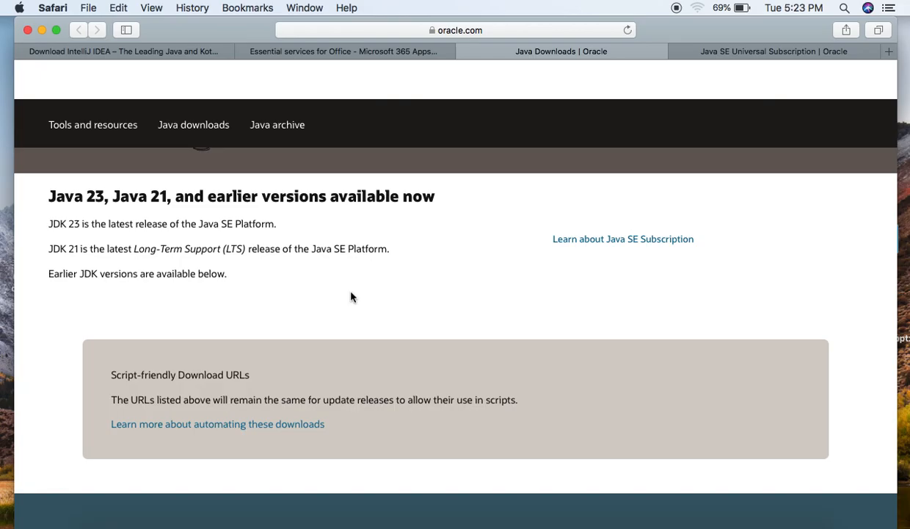
pyautogui.scroll(-2, 351, 297)
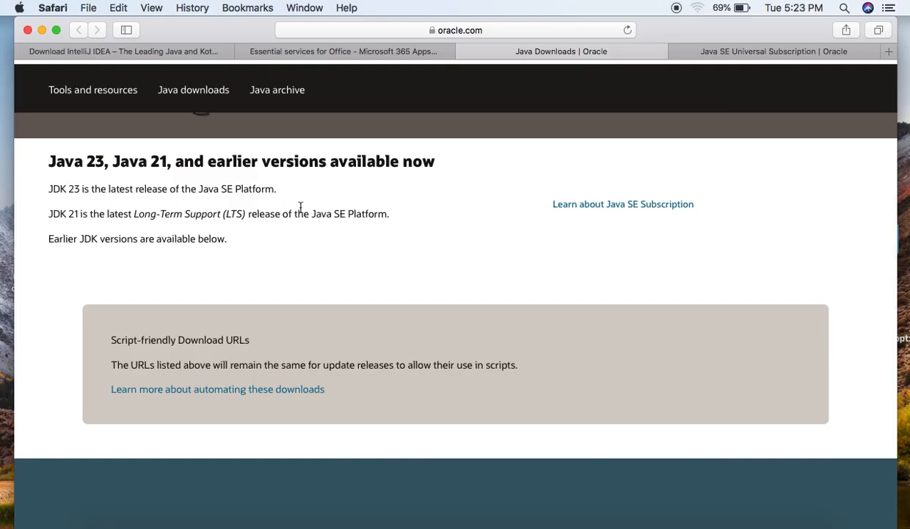
# Switch to Chrome and examine the newest IntelliJ IDEA Ultimate and Community Edition releases on the JetBrains Other Versions page
pyautogui.hotkey('ctrl', 'Up')
pyautogui.click(238, 158)
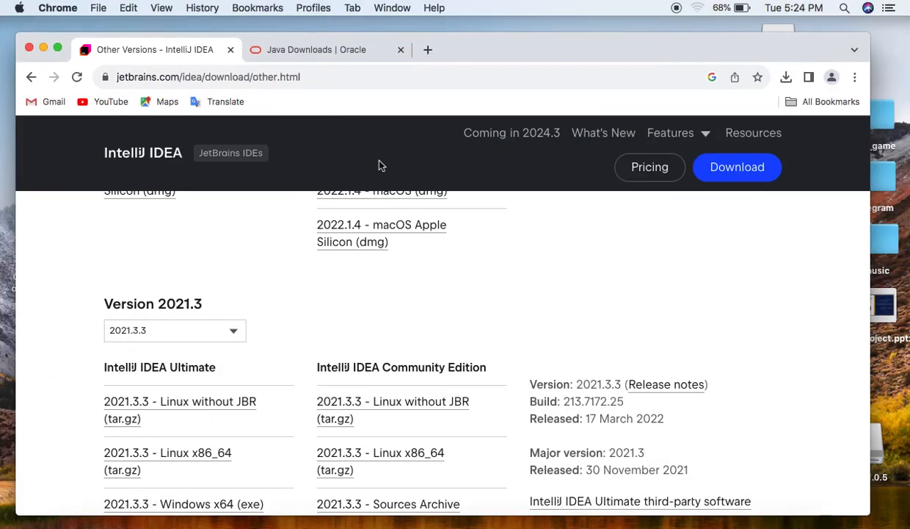
pyautogui.scroll(5, 411, 287)
pyautogui.scroll(15, 411, 286)
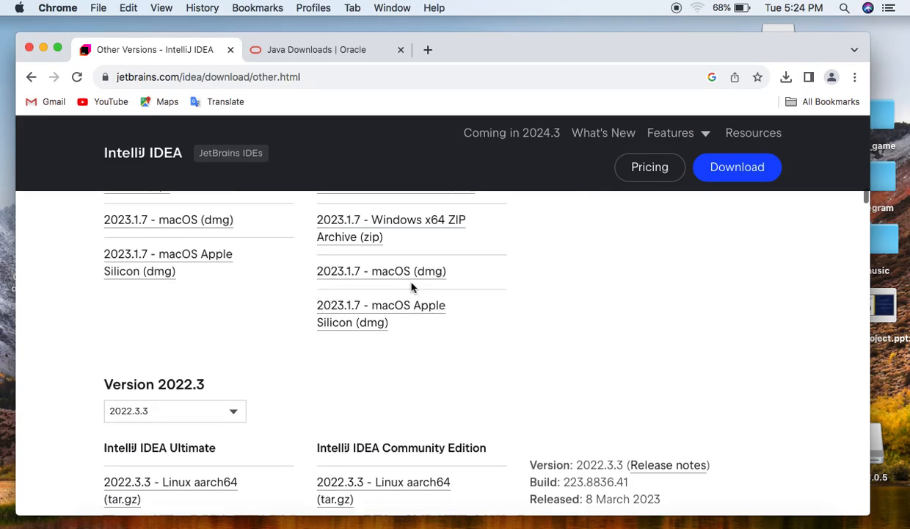
pyautogui.scroll(4, 412, 287)
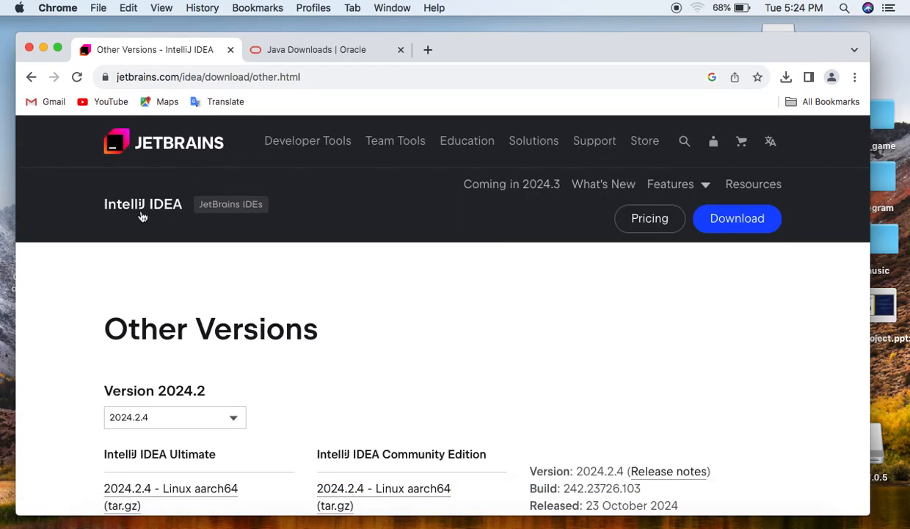
pyautogui.scroll(-3, 309, 271)
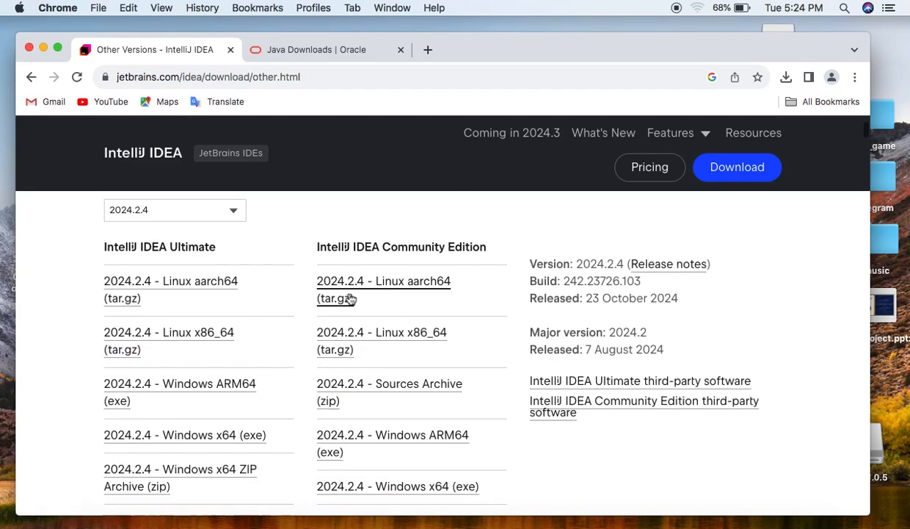
pyautogui.scroll(1, 351, 299)
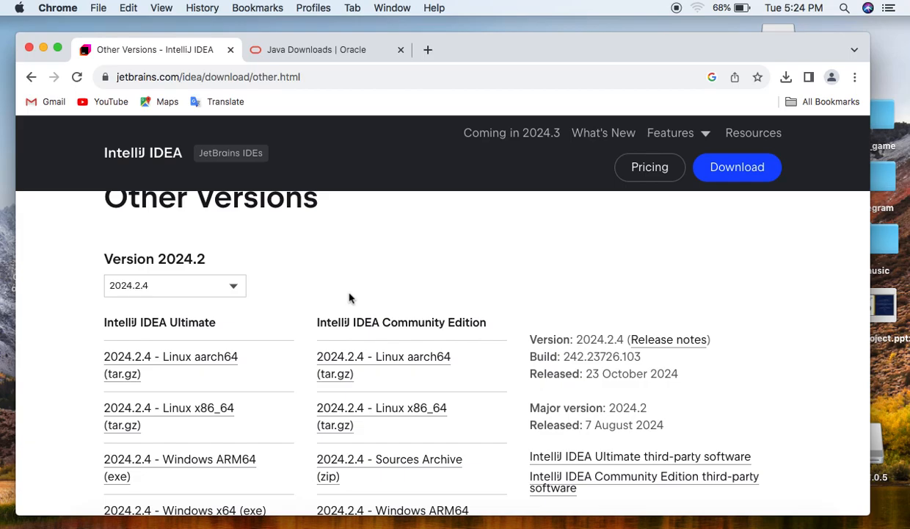
pyautogui.scroll(-1, 350, 298)
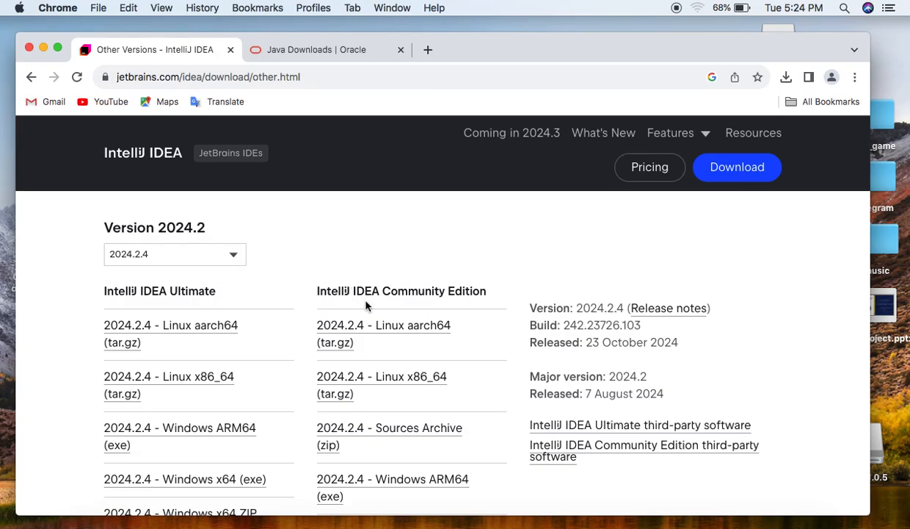
pyautogui.scroll(-1, 366, 304)
pyautogui.scroll(1, 366, 304)
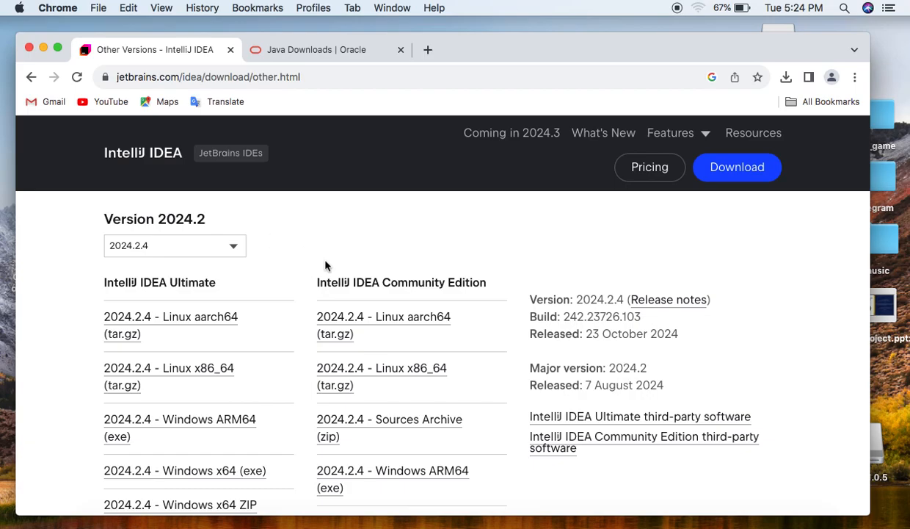
pyautogui.scroll(-3, 325, 264)
pyautogui.scroll(-15, 325, 266)
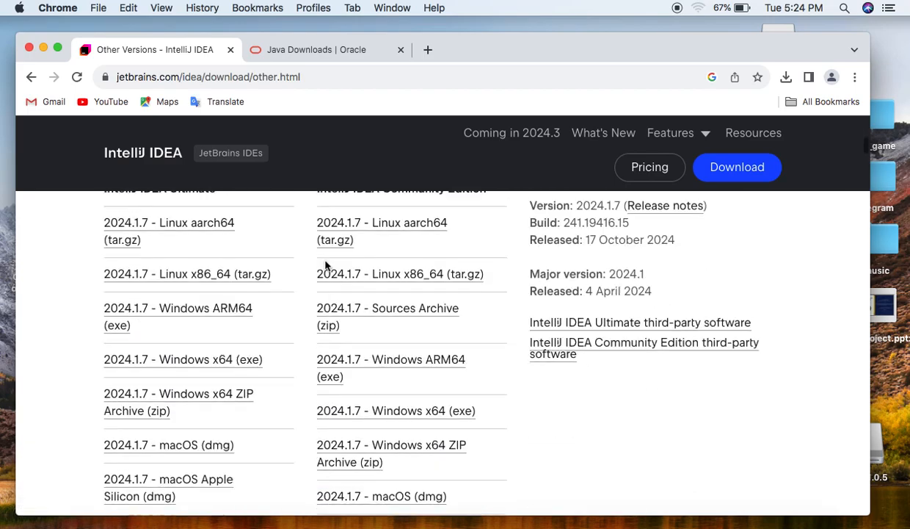
pyautogui.scroll(20, 325, 266)
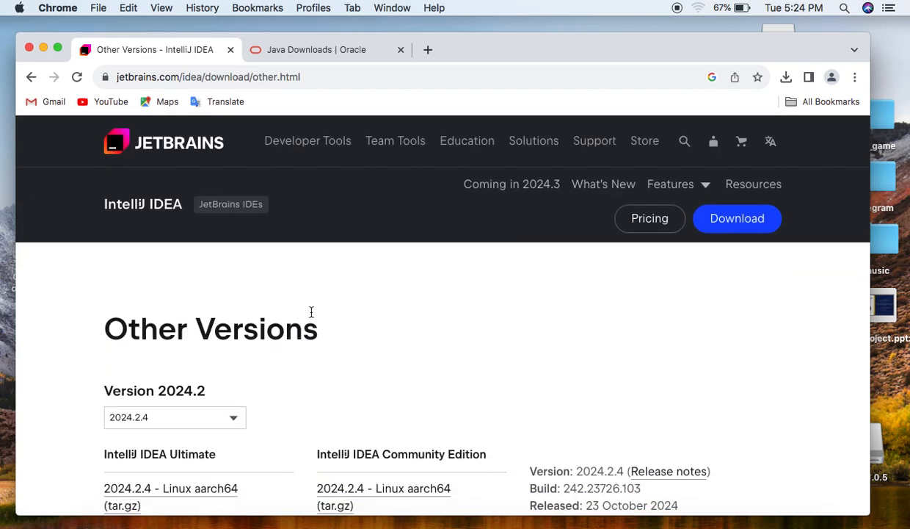
# Look through the older IntelliJ IDEA releases from version 2024.2 down to version 2021.3
pyautogui.scroll(-3, 294, 357)
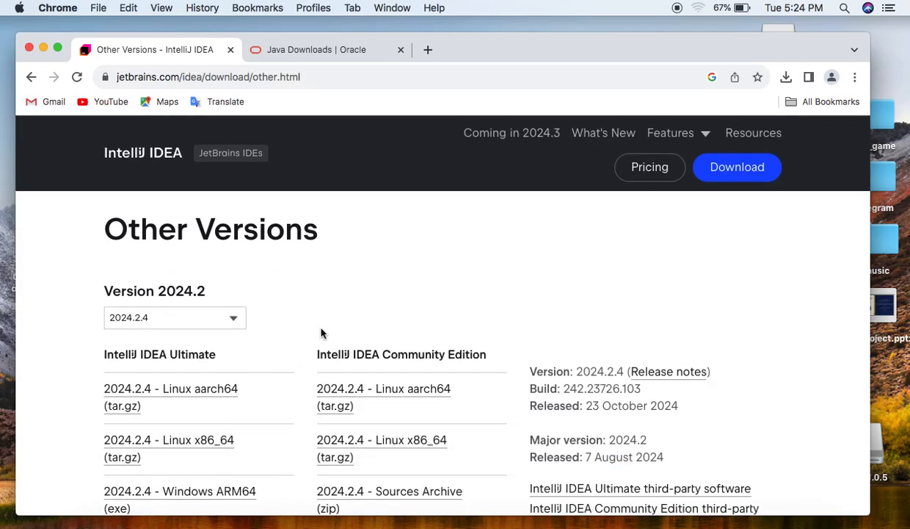
pyautogui.scroll(-7, 320, 332)
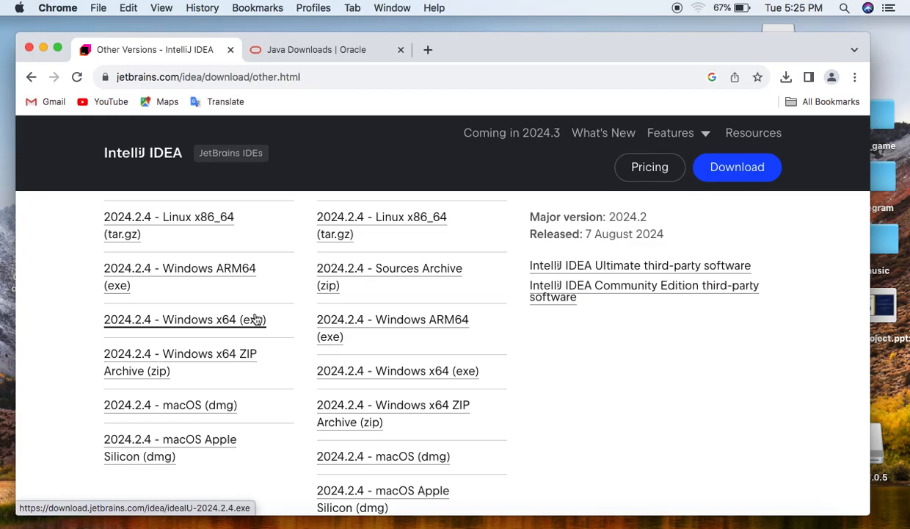
pyautogui.scroll(-15, 255, 318)
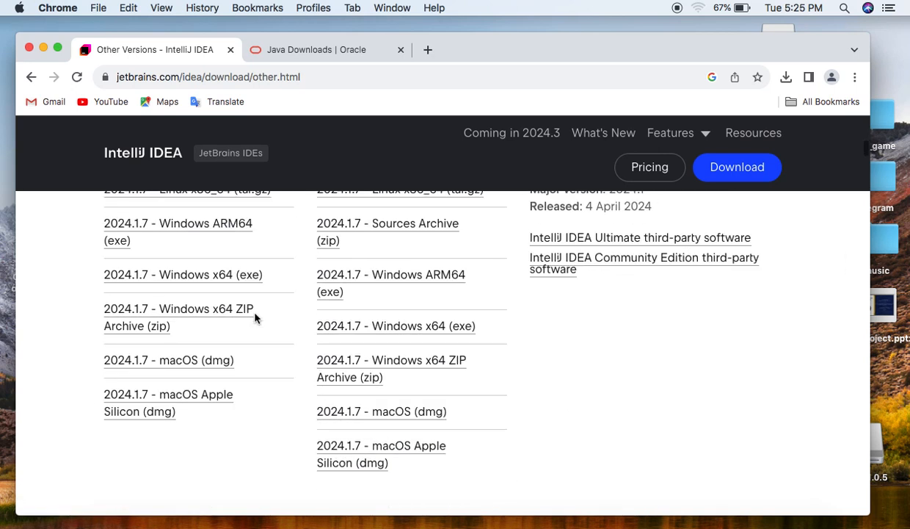
pyautogui.scroll(-15, 255, 318)
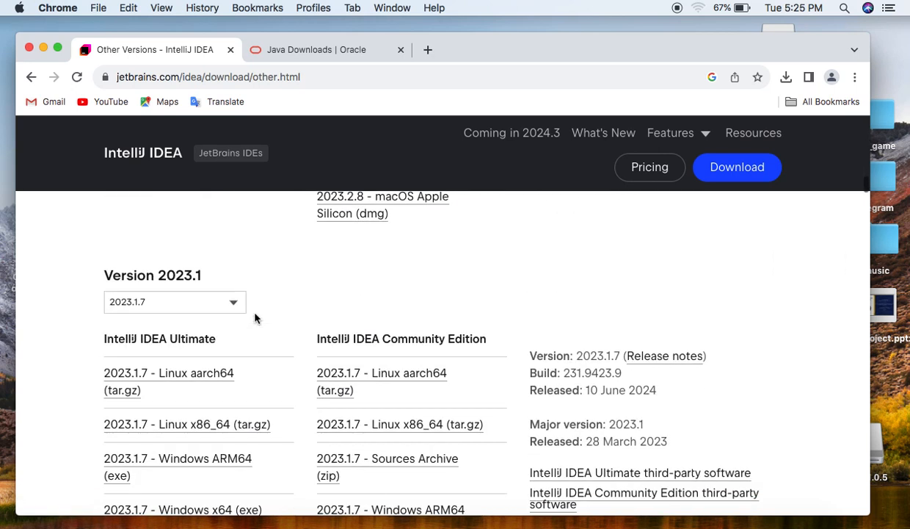
pyautogui.scroll(-15, 255, 318)
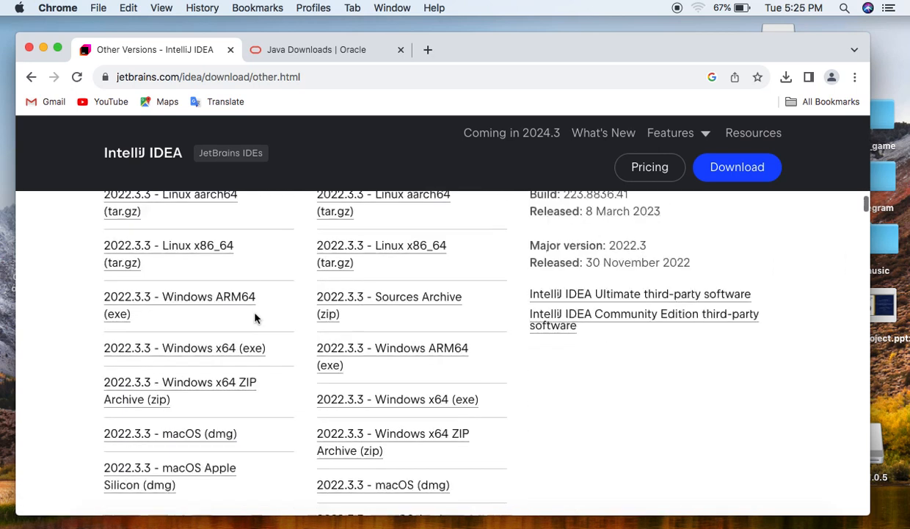
pyautogui.scroll(-10, 254, 318)
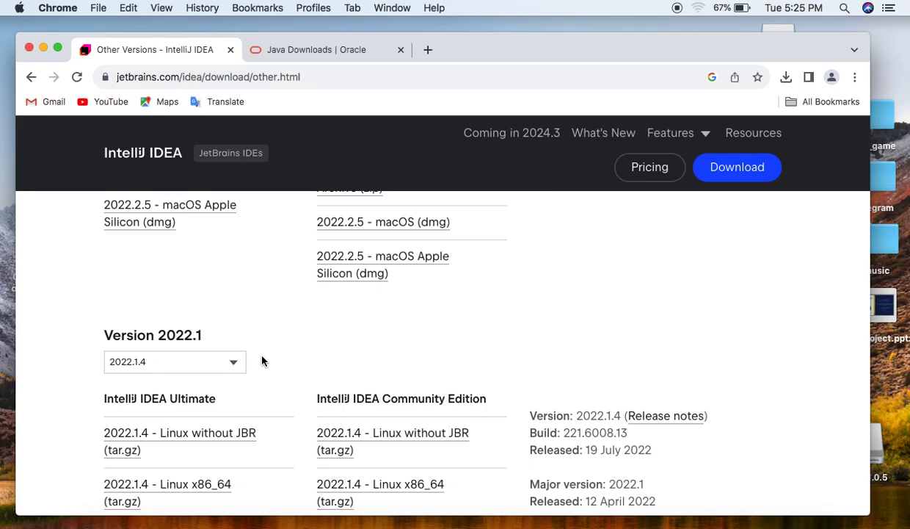
pyautogui.scroll(-10, 263, 360)
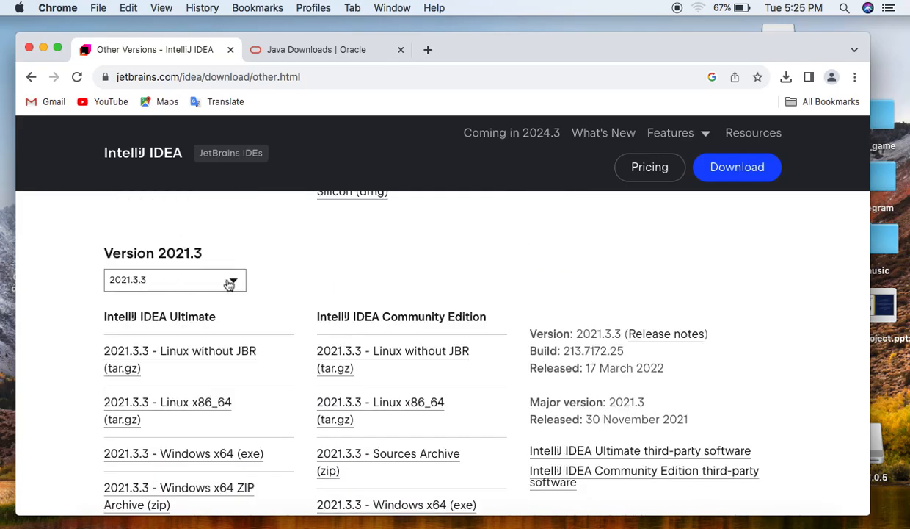
# Examine the IntelliJ IDEA 2022.1.4 download options, comparing the Community Edition's Windows, macOS and macOS Apple Silicon installers
pyautogui.scroll(6, 391, 338)
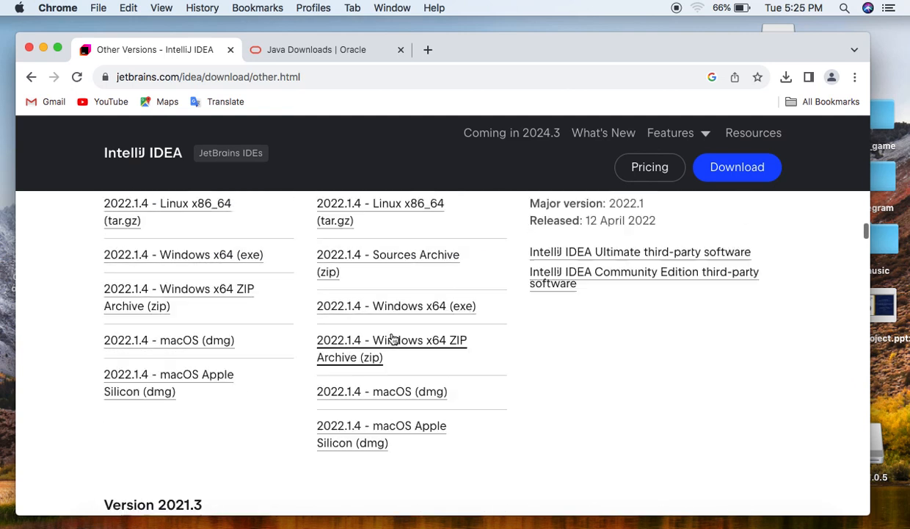
pyautogui.scroll(1, 391, 338)
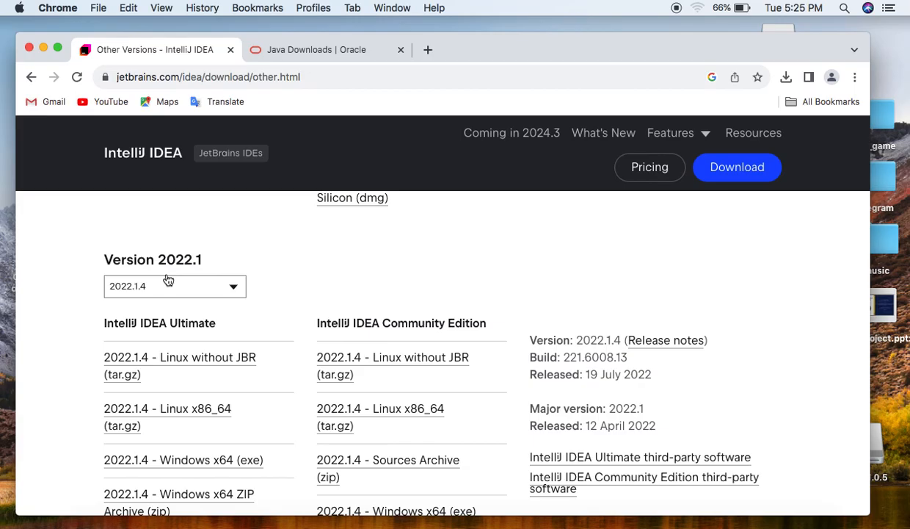
pyautogui.scroll(1, 168, 280)
pyautogui.scroll(-2, 168, 280)
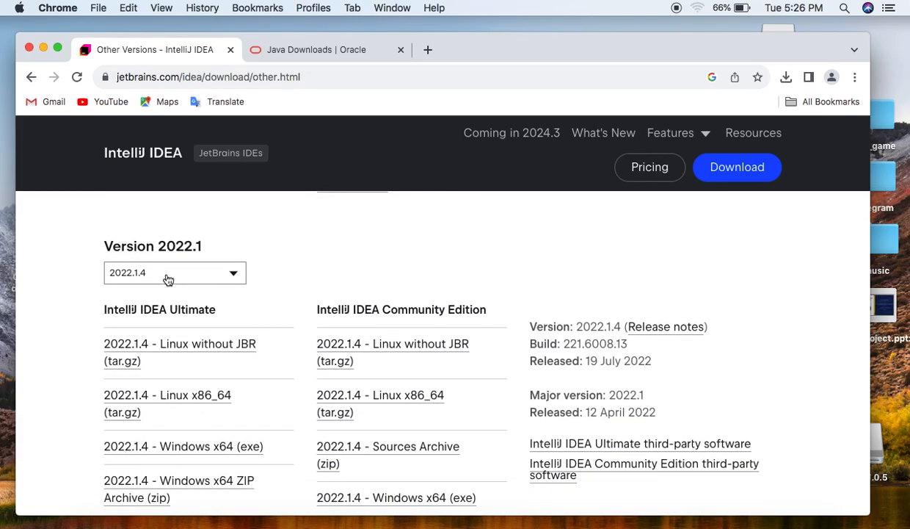
pyautogui.scroll(-3, 168, 279)
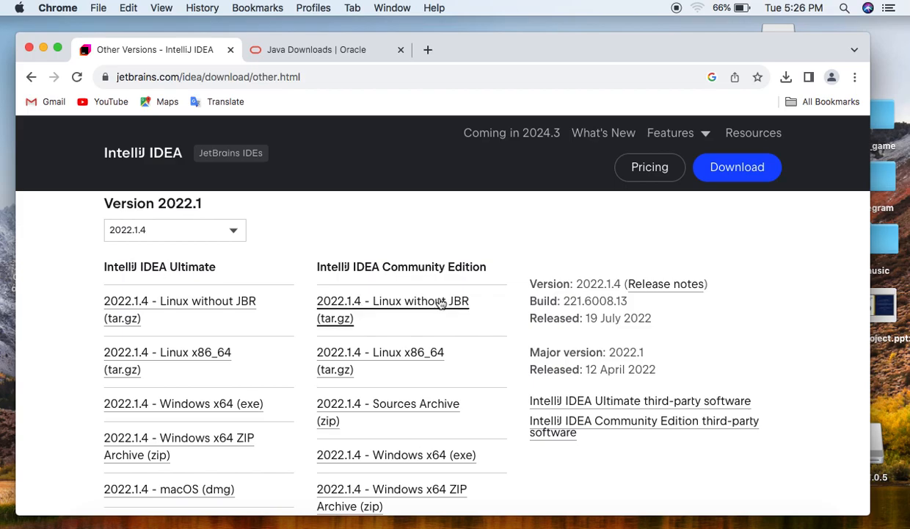
pyautogui.scroll(-5, 419, 279)
pyautogui.scroll(-7, 421, 281)
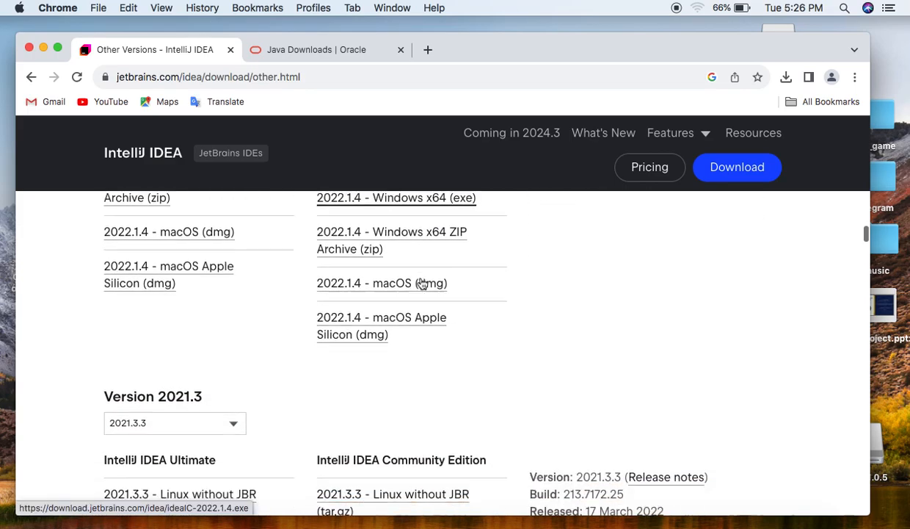
pyautogui.scroll(2, 422, 284)
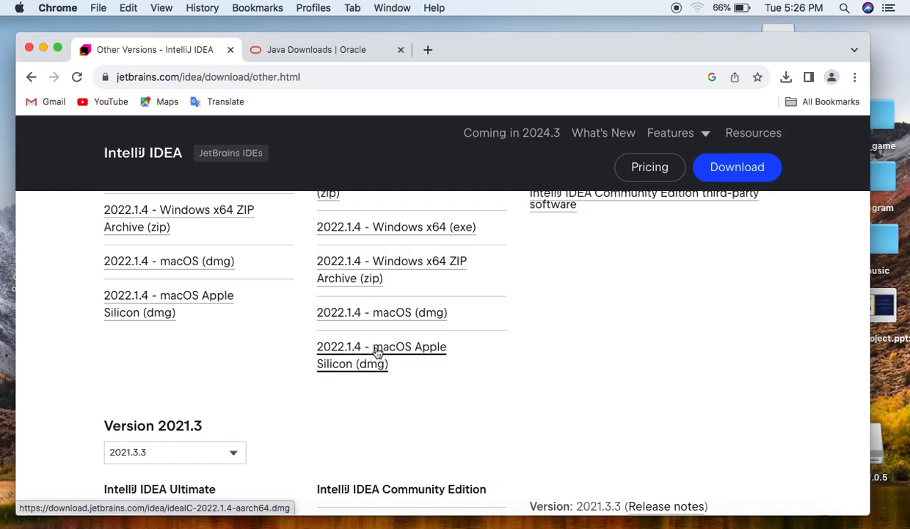
pyautogui.scroll(1, 368, 352)
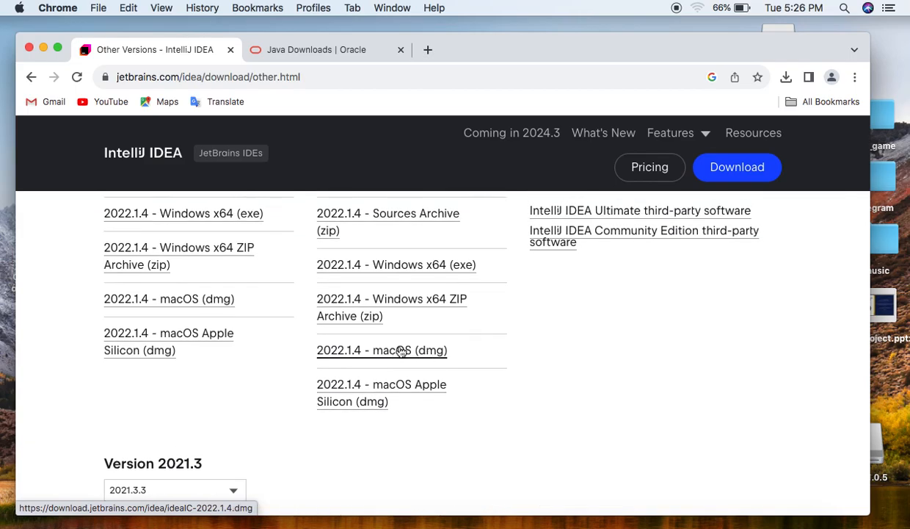
pyautogui.scroll(1, 402, 352)
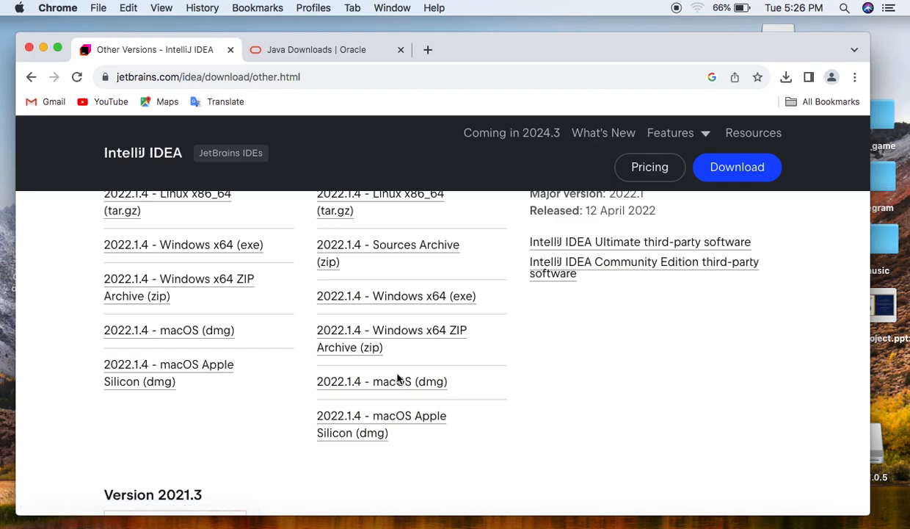
pyautogui.scroll(2, 397, 378)
pyautogui.scroll(2, 398, 378)
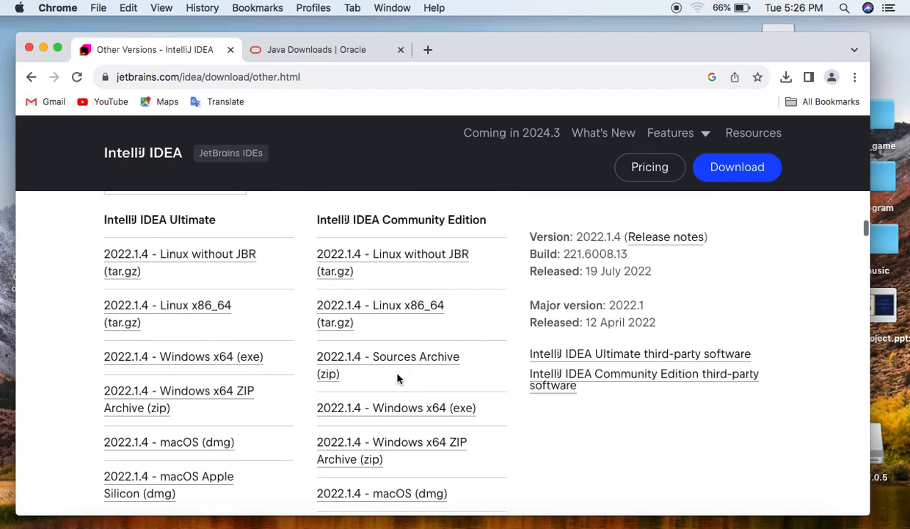
pyautogui.scroll(-2, 397, 378)
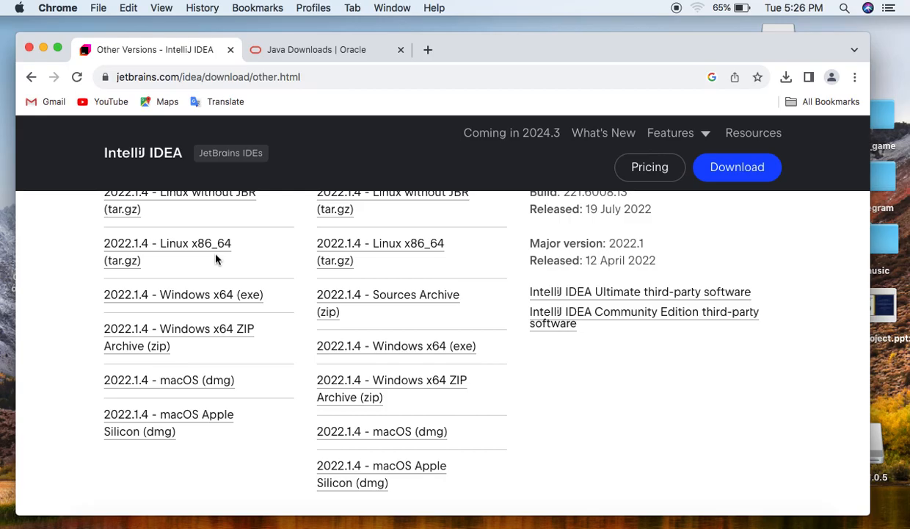
# Review the IntelliJ IDEA 2022.2.5 download options and return to the Google results showing the JetBrains Other Versions link
pyautogui.scroll(10, 216, 258)
pyautogui.scroll(10, 216, 259)
pyautogui.scroll(-10, 216, 259)
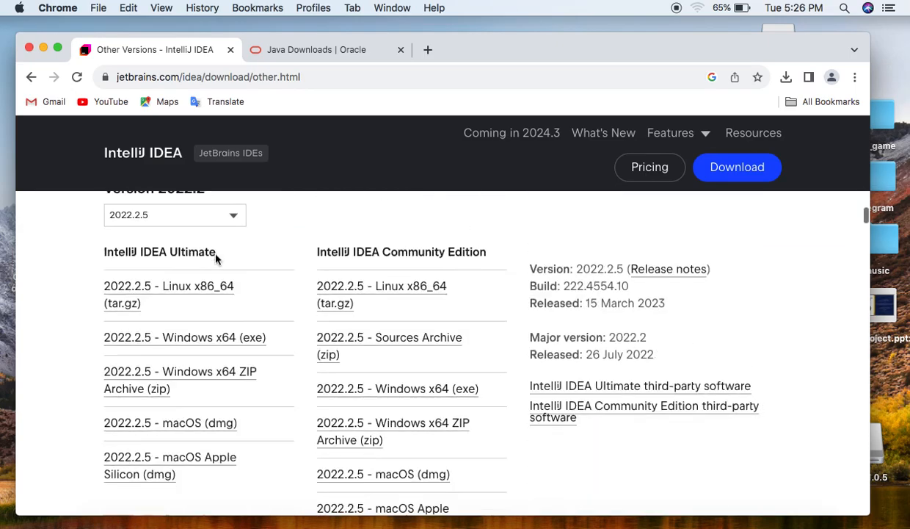
pyautogui.scroll(-3, 216, 257)
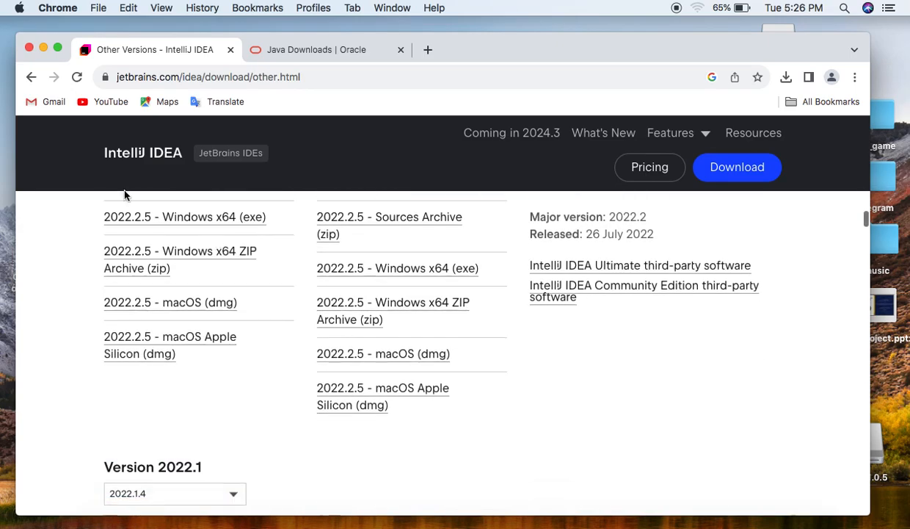
pyautogui.click(28, 81)
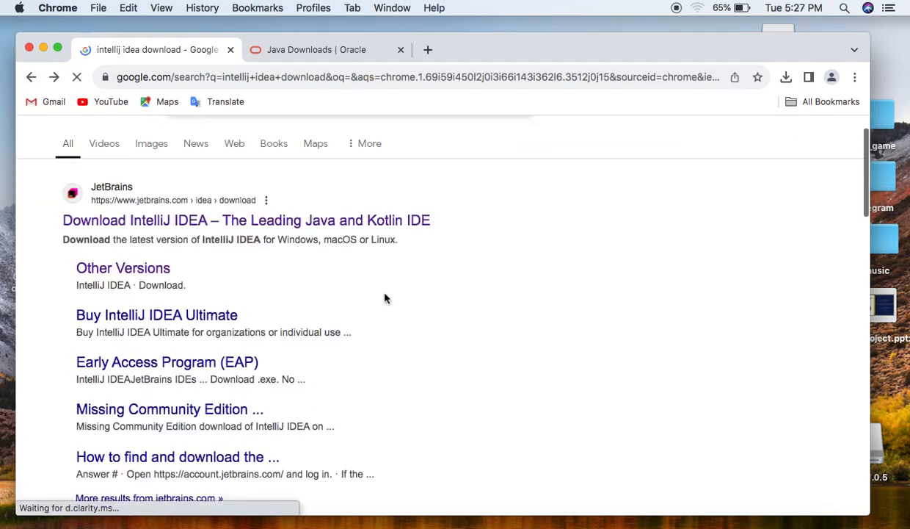
pyautogui.scroll(-1, 385, 297)
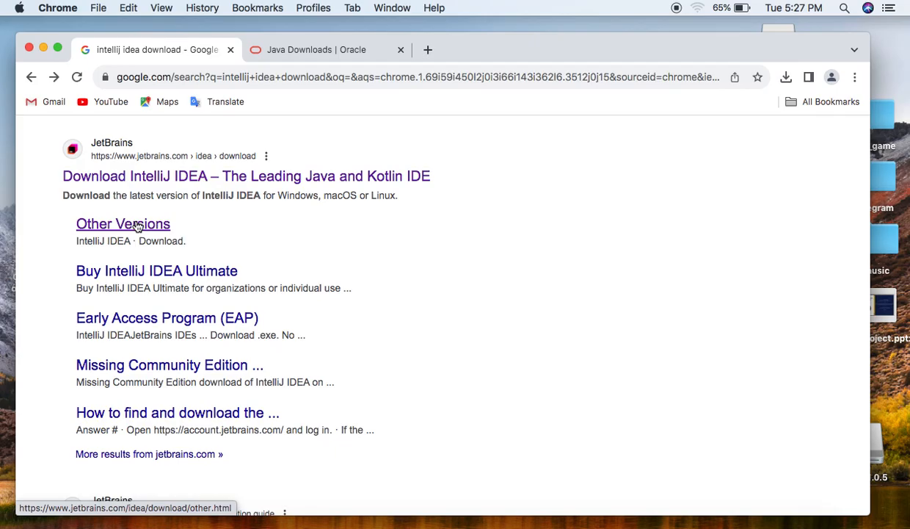
# Switch to Finder, open the downloaded ideaIC-2021.3.3.dmg disk image and copy IntelliJ IDEA CE into the Applications folder
pyautogui.hotkey('ctrl', 'Left')
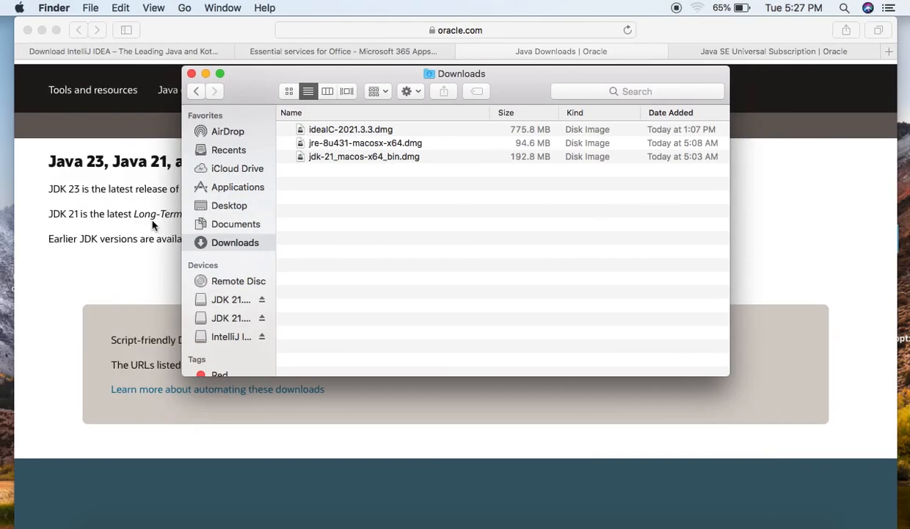
pyautogui.click(350, 130)
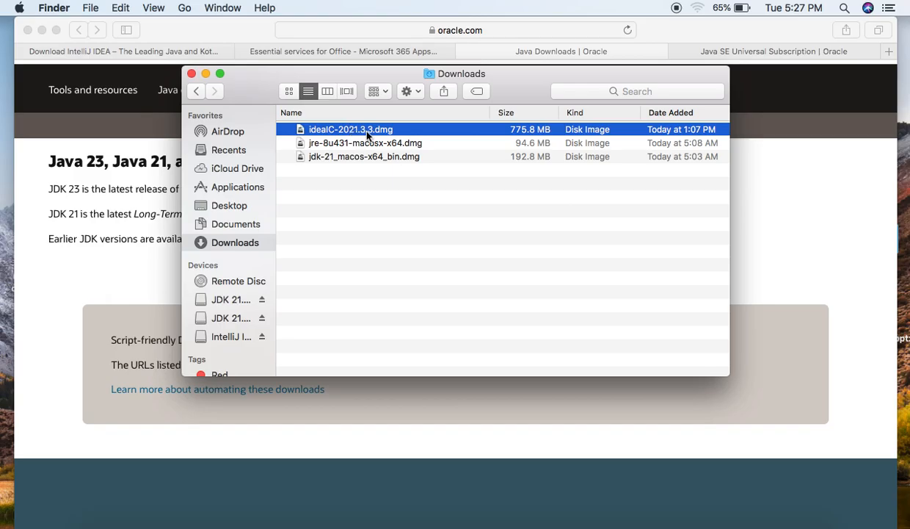
pyautogui.doubleClick(360, 134)
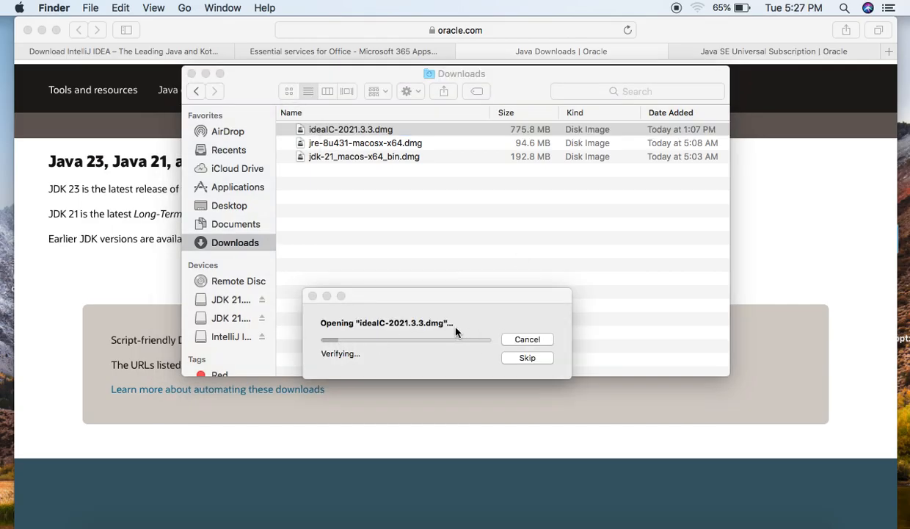
pyautogui.click(126, 520)
pyautogui.click(170, 525)
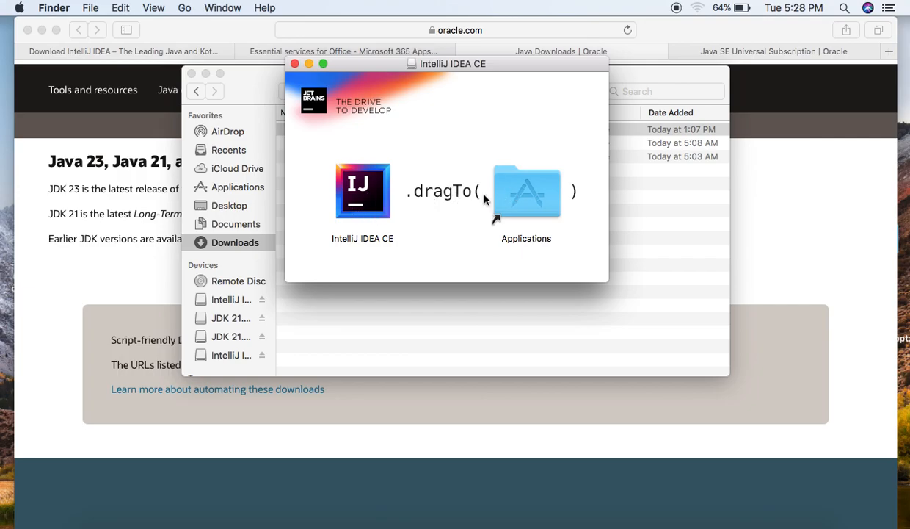
pyautogui.moveTo(361, 193); pyautogui.dragTo(524, 199)
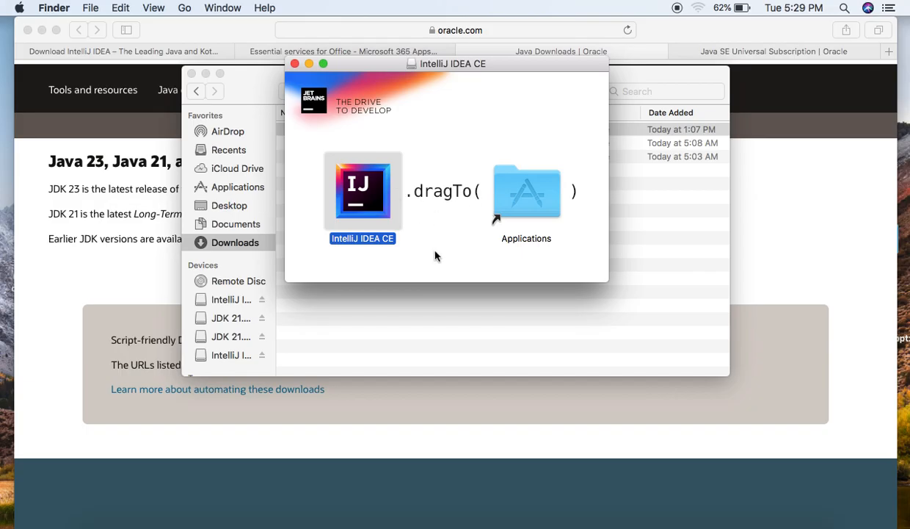
# Launch IntelliJ IDEA CE, close the installer and Downloads windows, and allow the downloaded application to open
pyautogui.click(169, 523)
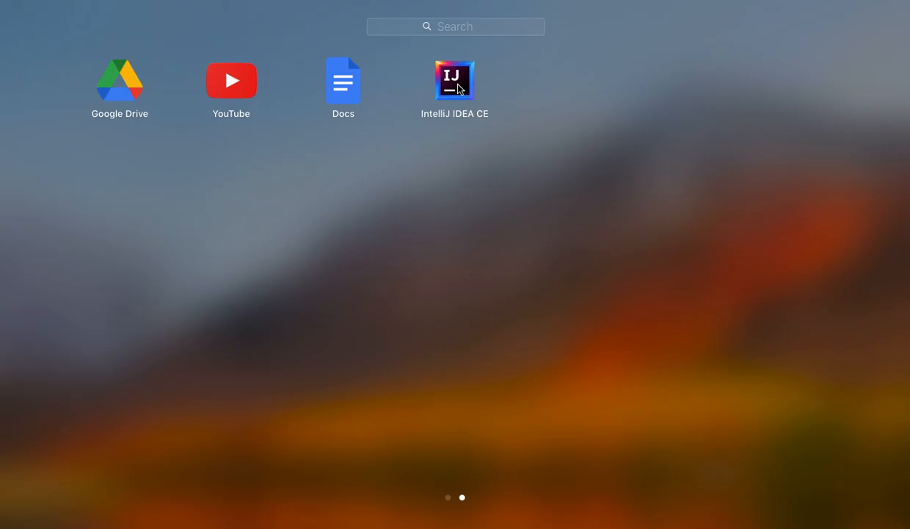
pyautogui.click(459, 87)
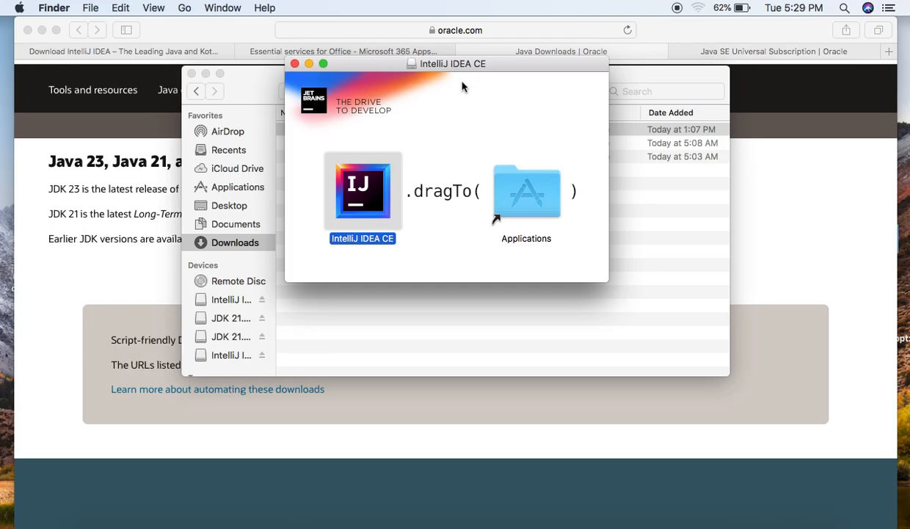
pyautogui.click(293, 65)
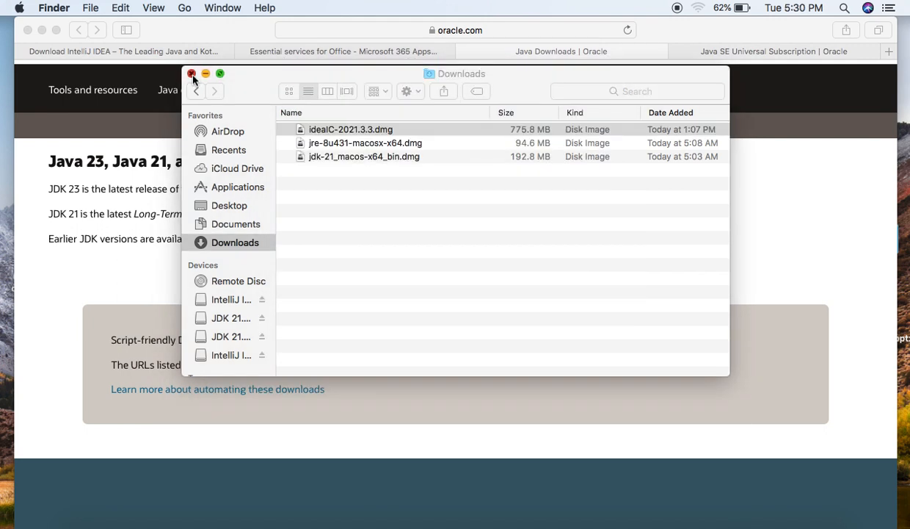
pyautogui.click(191, 74)
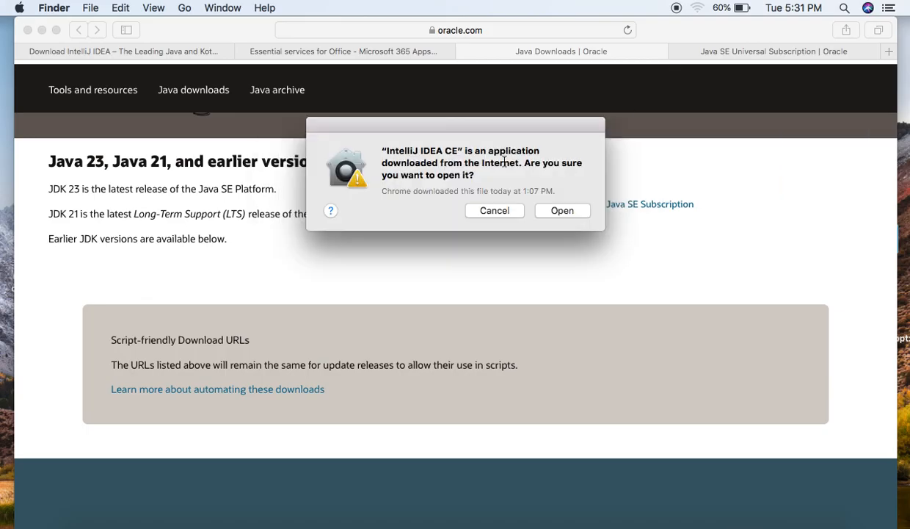
pyautogui.click(562, 212)
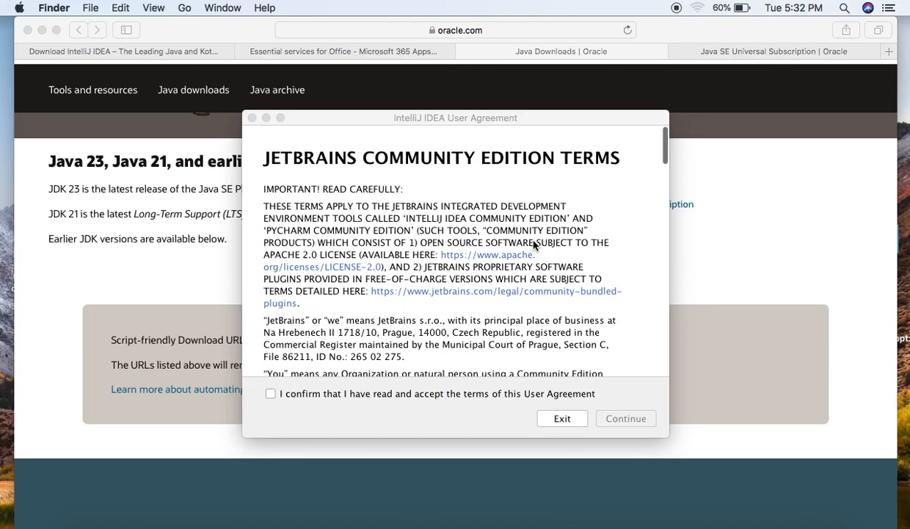
# Read through the JetBrains Community Edition terms to the end, accept the User Agreement and continue
pyautogui.scroll(-20, 534, 245)
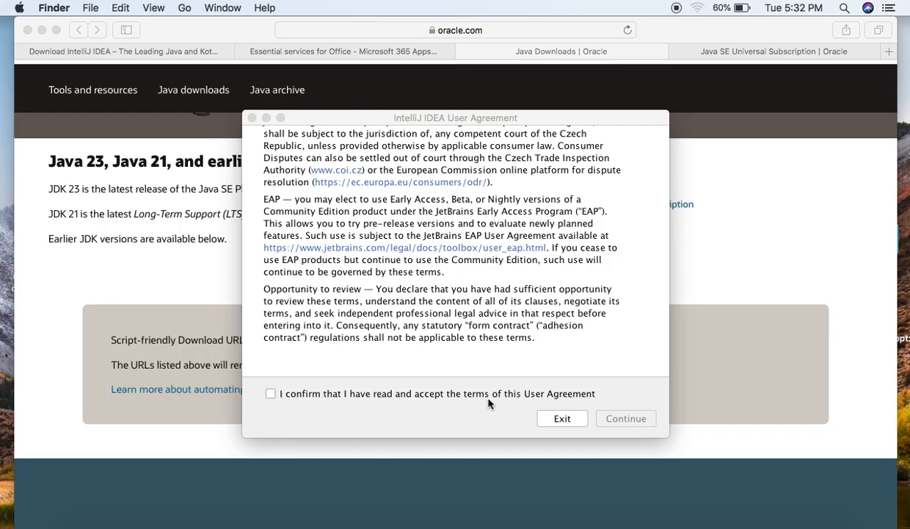
pyautogui.click(270, 397)
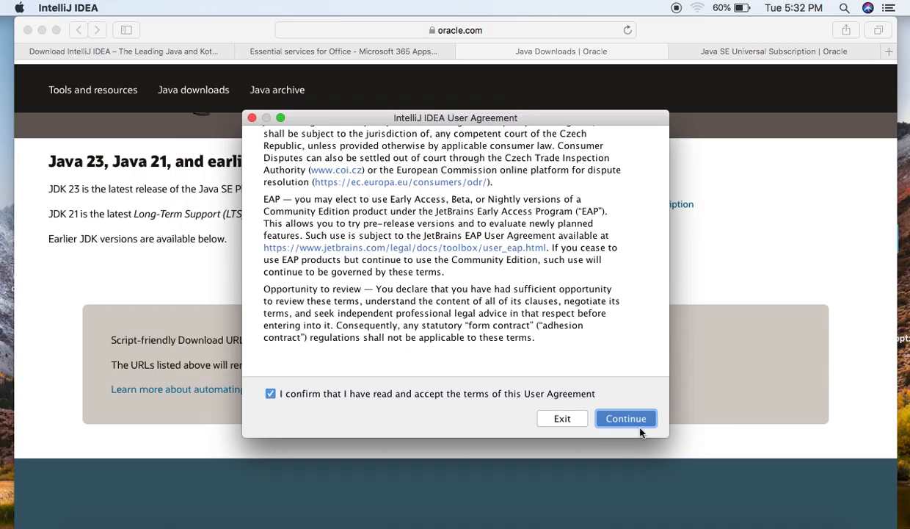
pyautogui.click(626, 419)
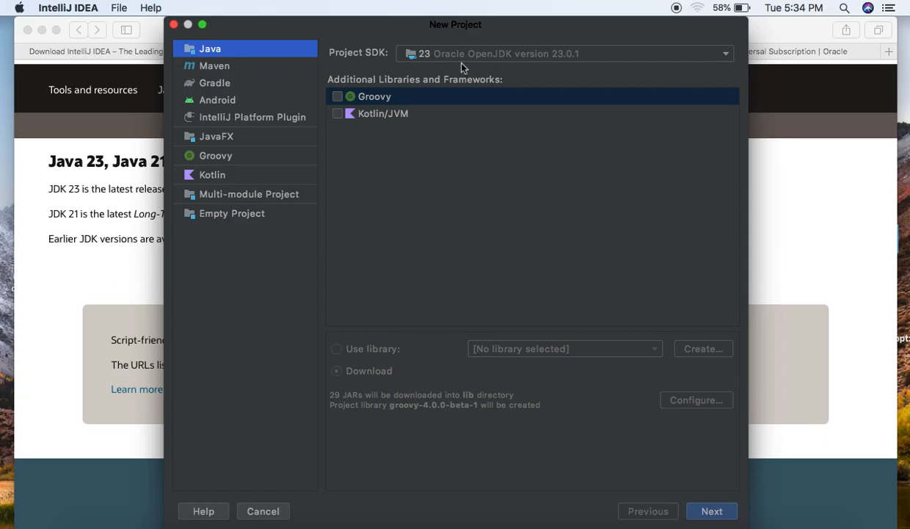
# Create a Java project named hello from the Command Line App template, using the Oracle OpenJDK 23.0.1 SDK
pyautogui.click(505, 56)
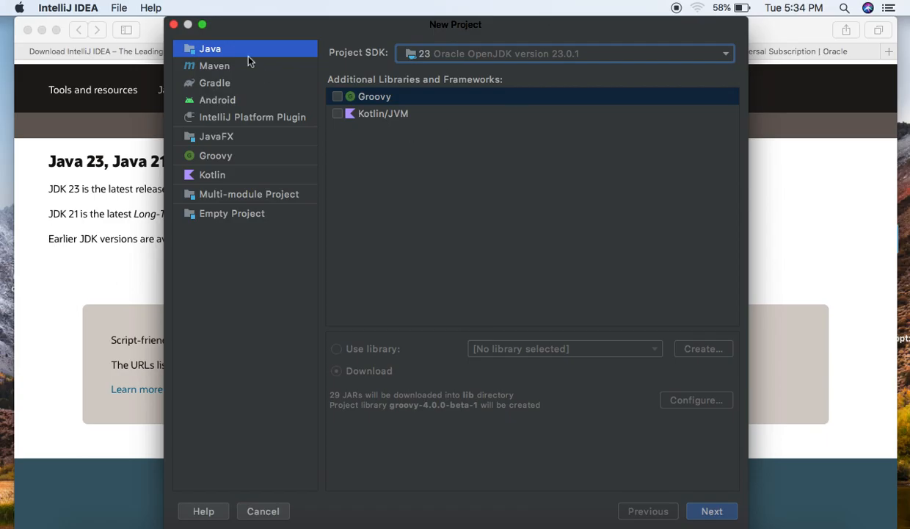
pyautogui.click(719, 517)
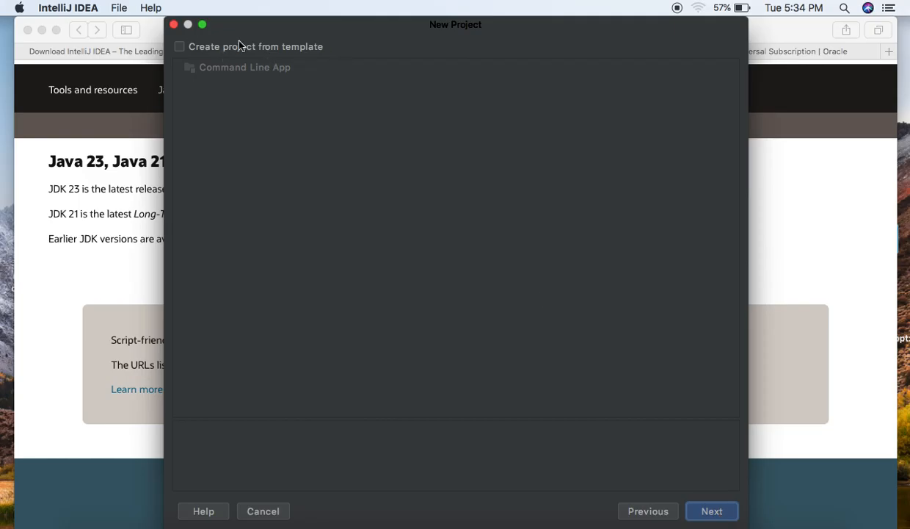
pyautogui.click(179, 48)
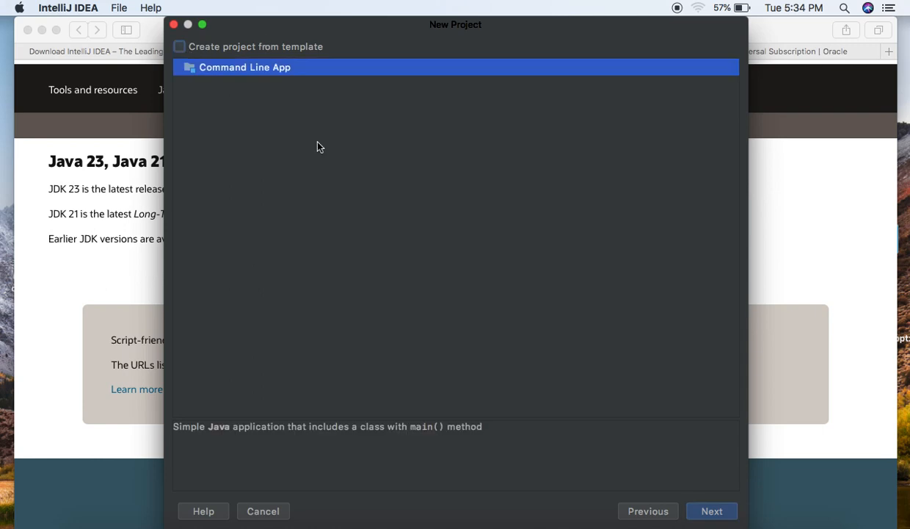
pyautogui.click(714, 514)
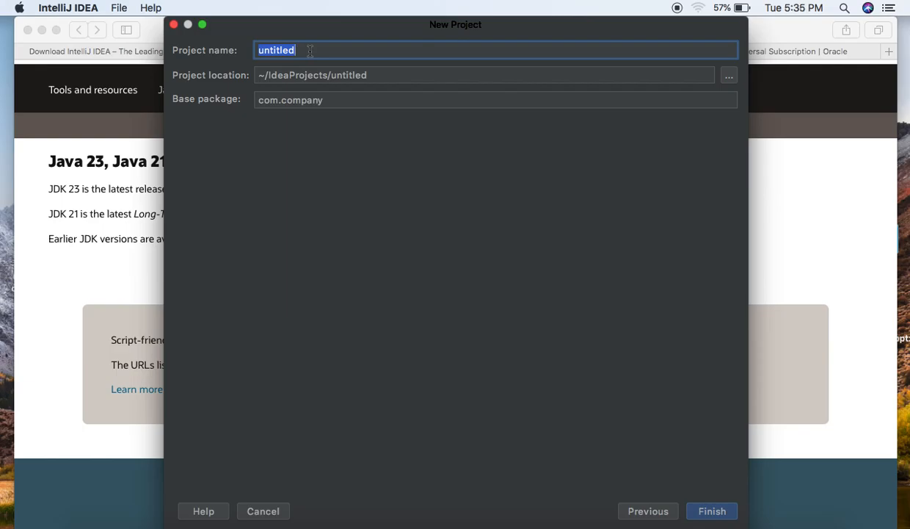
pyautogui.write('hello')
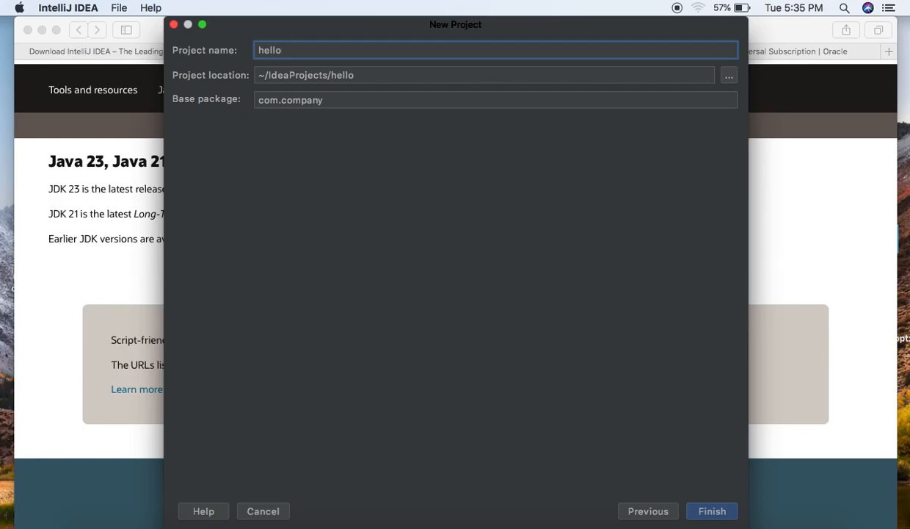
pyautogui.click(717, 512)
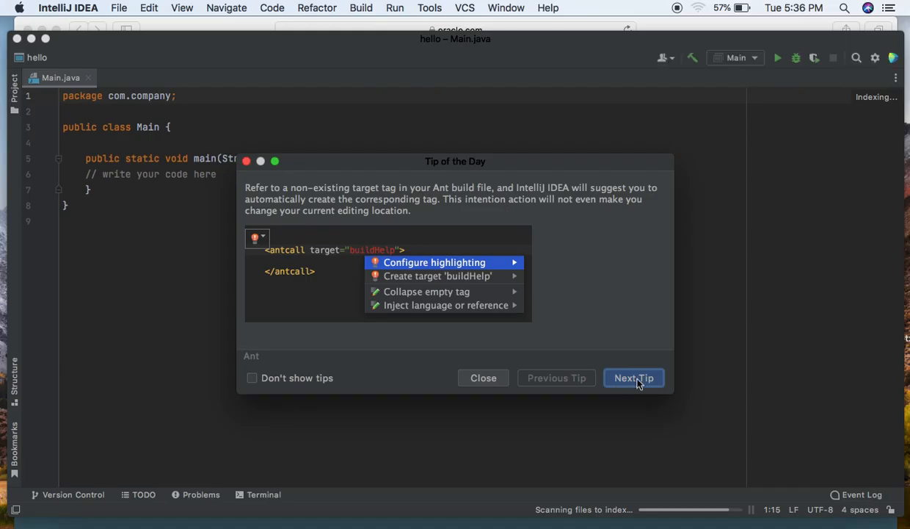
# Look through several Tip of the Day entries and close the tips dialog
pyautogui.click(636, 379)
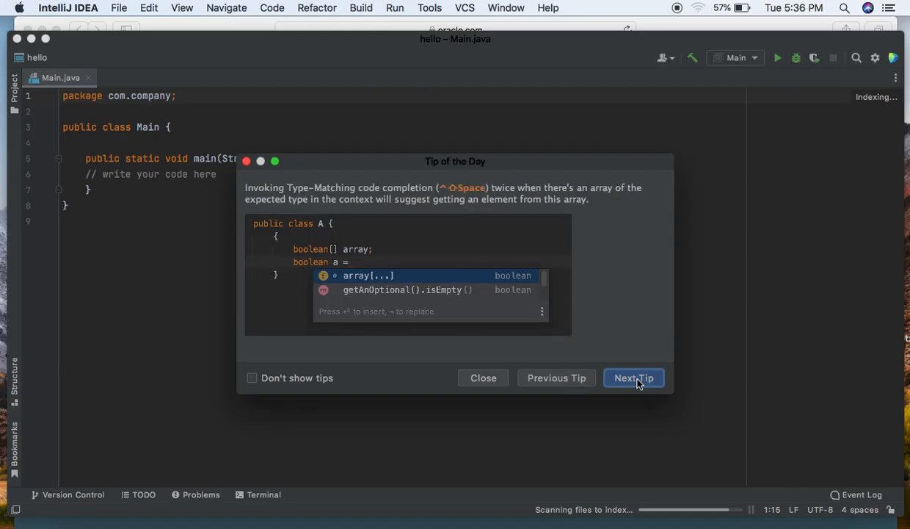
pyautogui.click(636, 379)
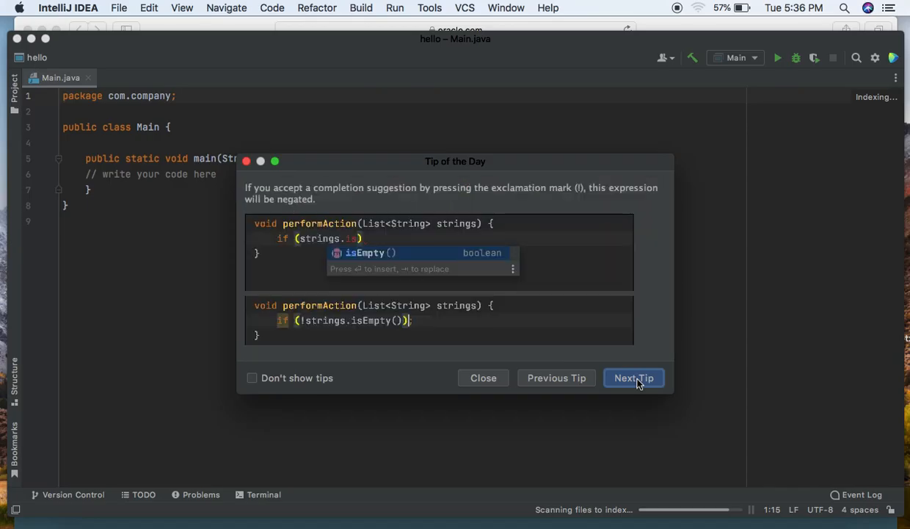
pyautogui.click(635, 379)
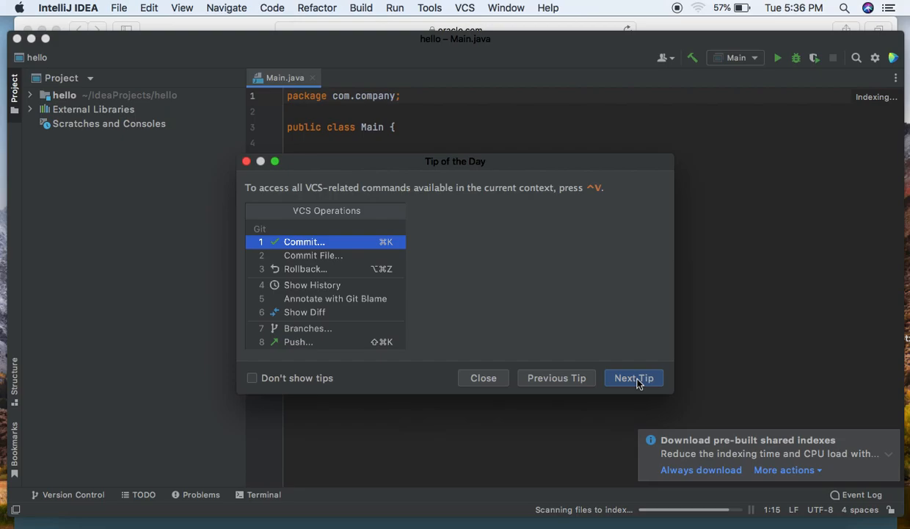
pyautogui.click(636, 379)
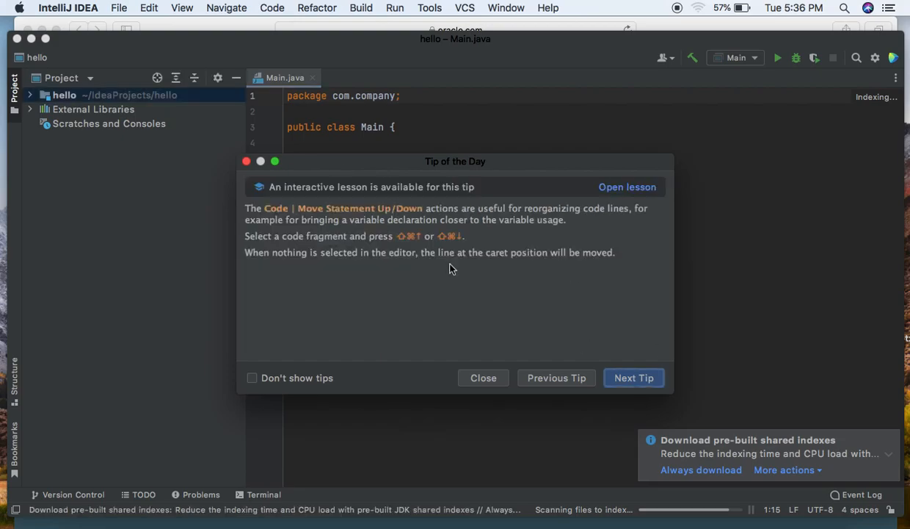
pyautogui.click(247, 161)
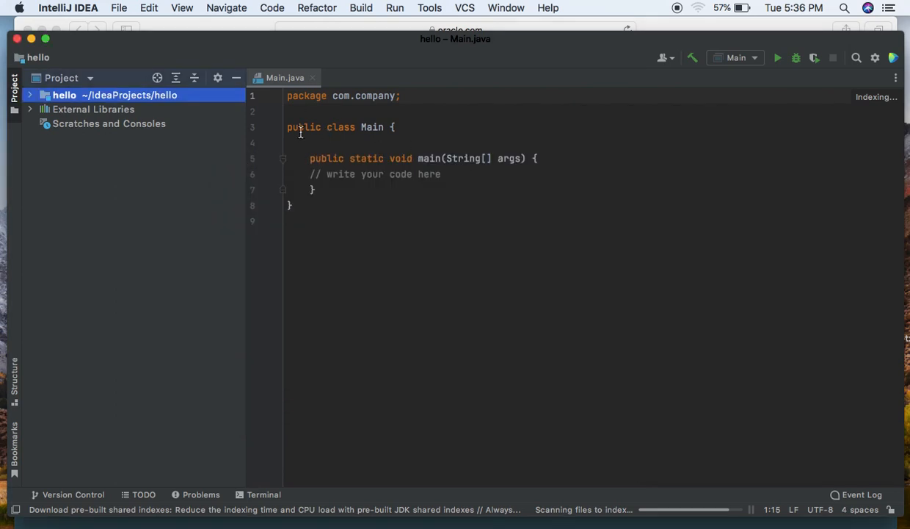
# Change the class name in the Main.java class declaration to Hello
pyautogui.click(384, 128)
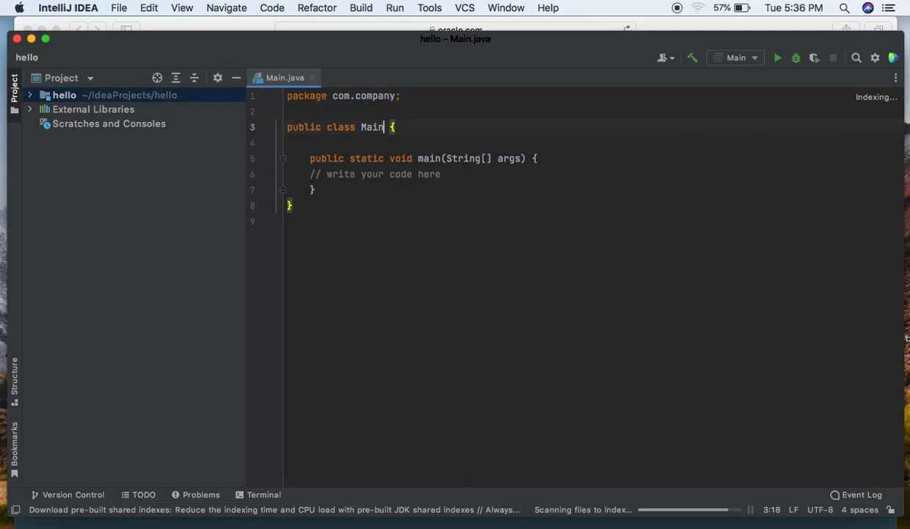
pyautogui.press('BackSpace')
pyautogui.press('BackSpace')
pyautogui.press('BackSpace')
pyautogui.press('BackSpace')
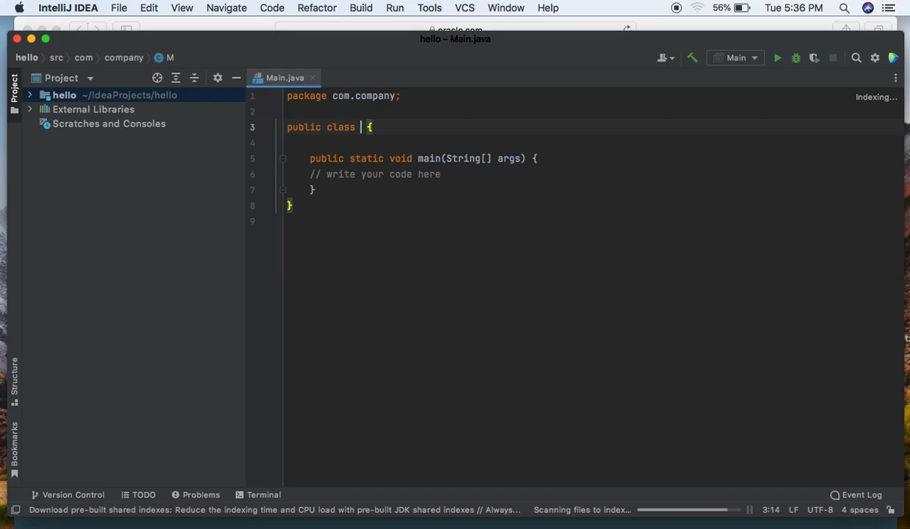
pyautogui.write('Hello')
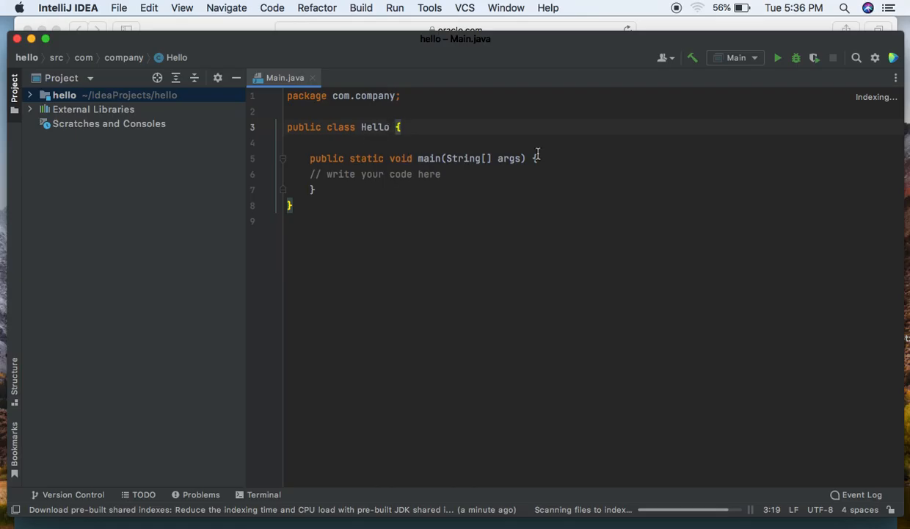
# Below the placeholder comment in the main method, start the statement System.out.pritnln("") on a new line
pyautogui.click(465, 174)
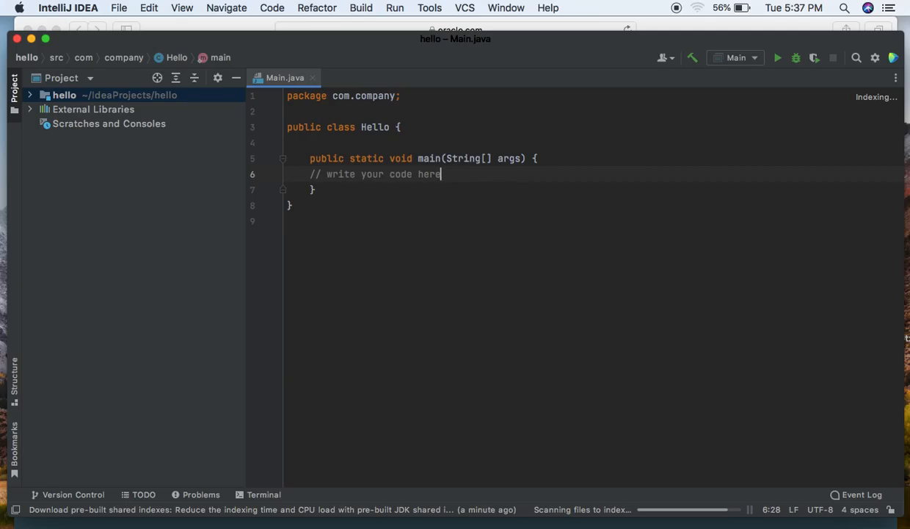
pyautogui.press('Return')
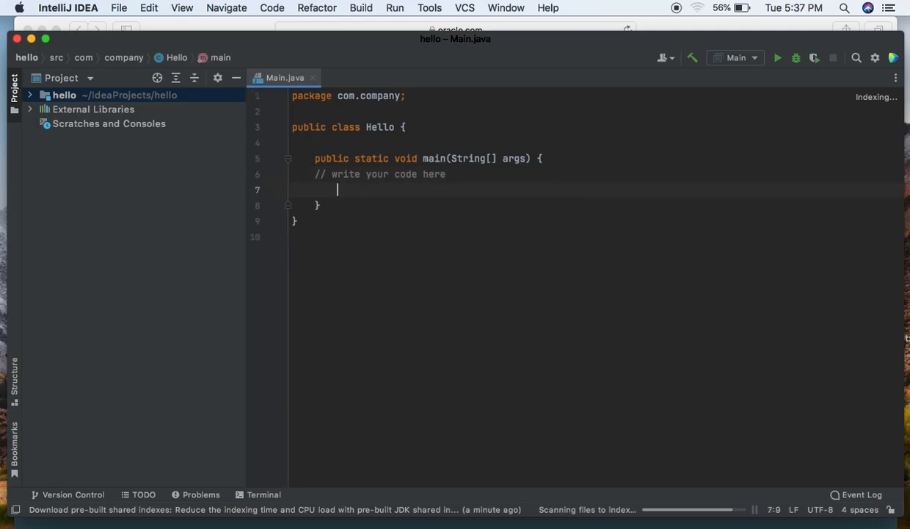
pyautogui.write('Syst')
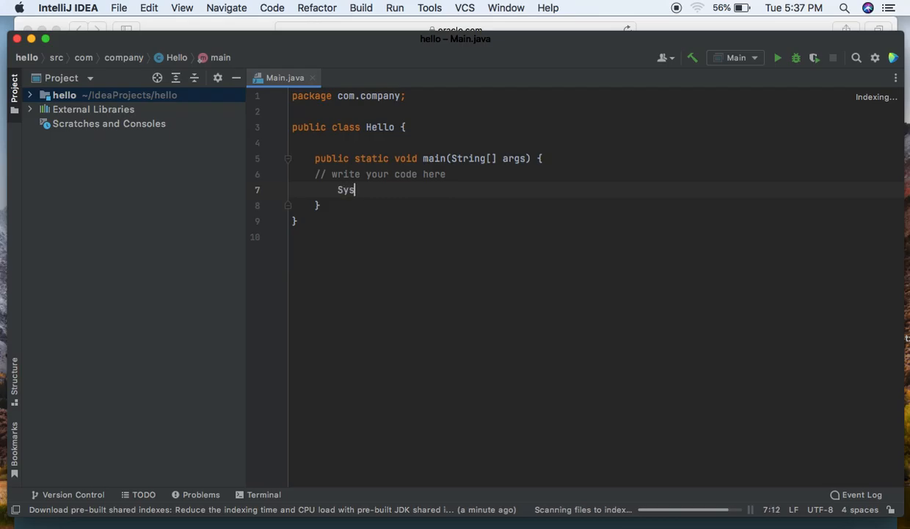
pyautogui.write('em.out.peint')
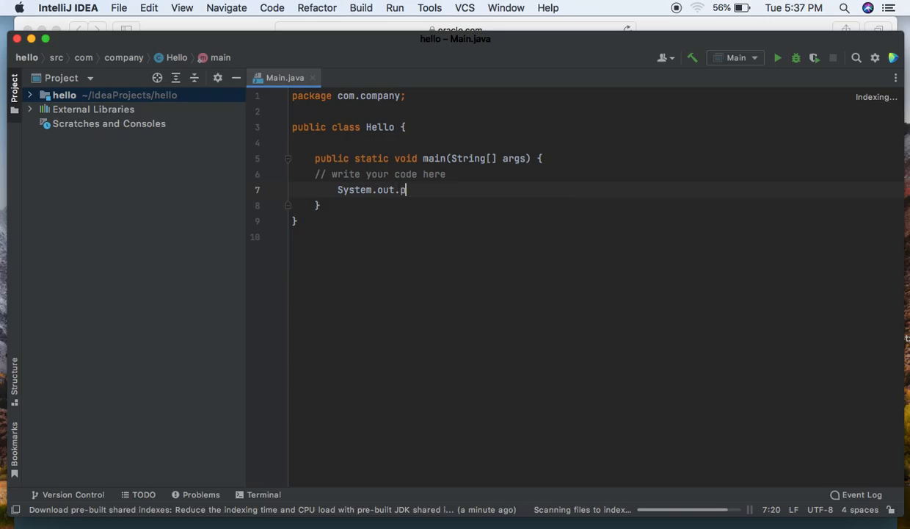
pyautogui.press('BackSpace')
pyautogui.write('ritnln("')
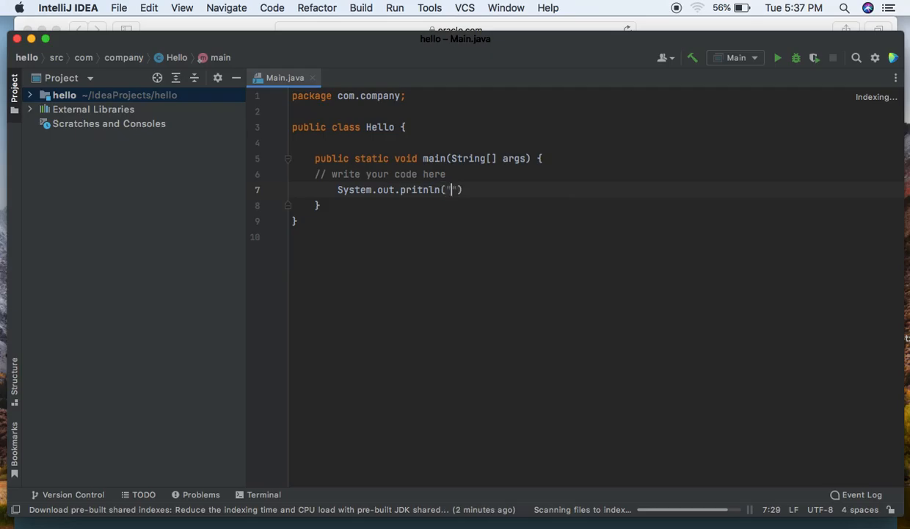
pyautogui.write('welcom')
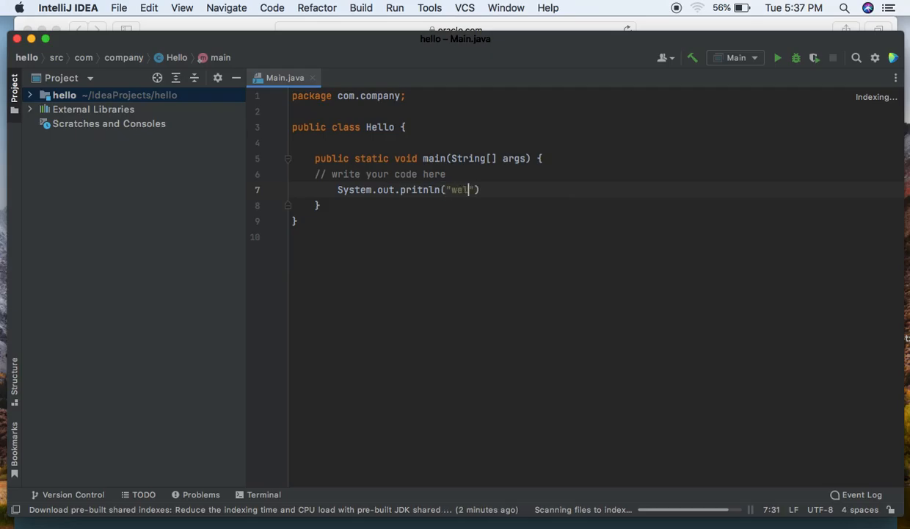
pyautogui.write('e the ')
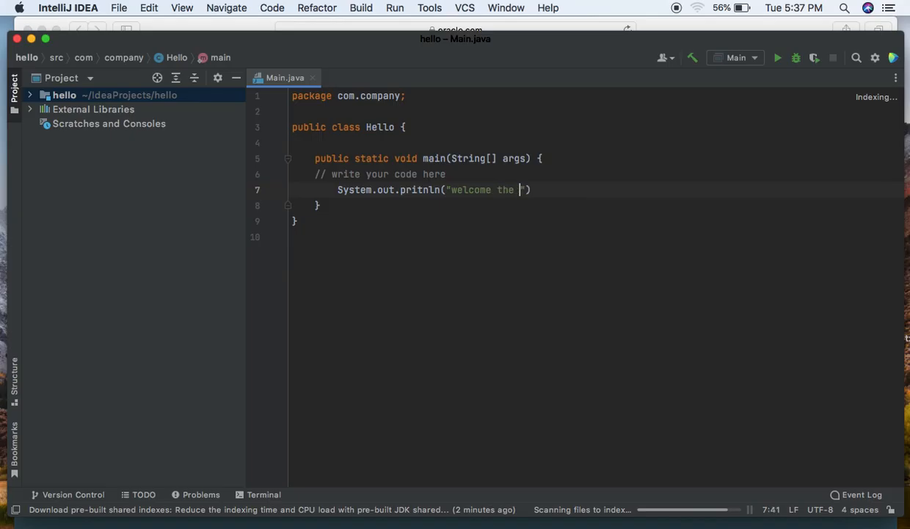
pyautogui.write('a ne =w')
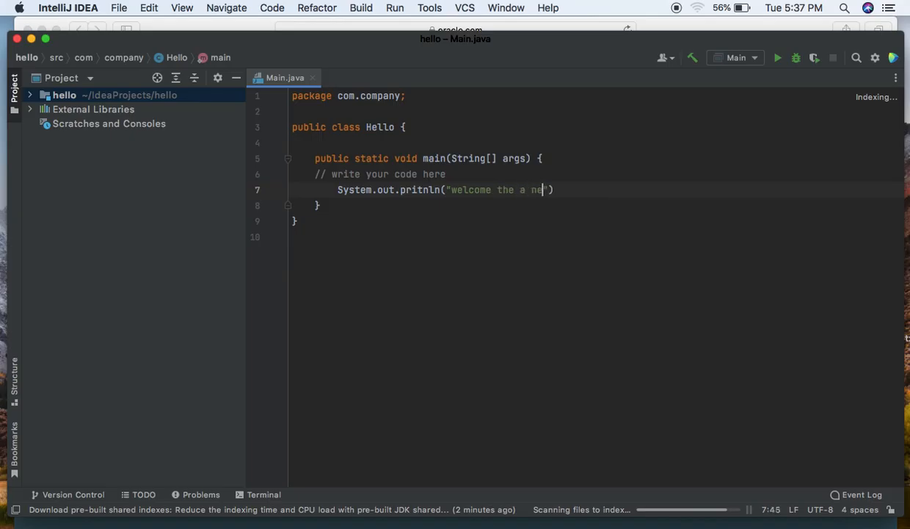
# Complete the print statement with the text "welcome the a new World" and a closing semicolon, and run the Main configuration
pyautogui.press('BackSpace')
pyautogui.press('BackSpace')
pyautogui.press('BackSpace')
pyautogui.write('w wo')
pyautogui.press('BackSpace')
pyautogui.press('BackSpace')
pyautogui.write('Workd')
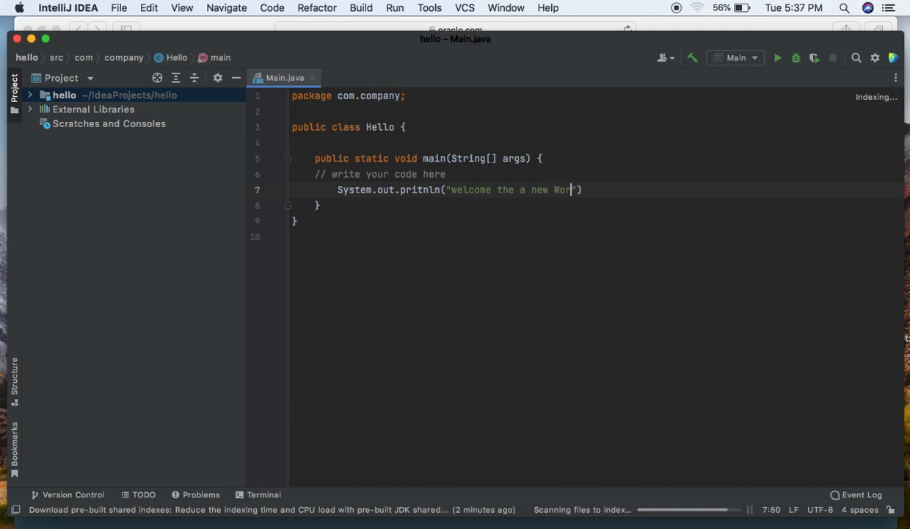
pyautogui.press('BackSpace')
pyautogui.press('BackSpace')
pyautogui.write('ld')
pyautogui.press('Right')
pyautogui.press('Right')
pyautogui.write(';')
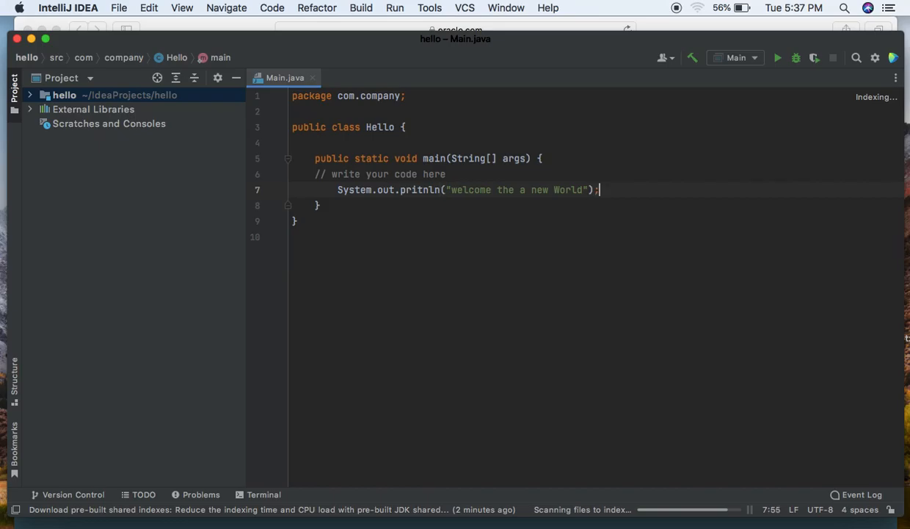
pyautogui.click(778, 61)
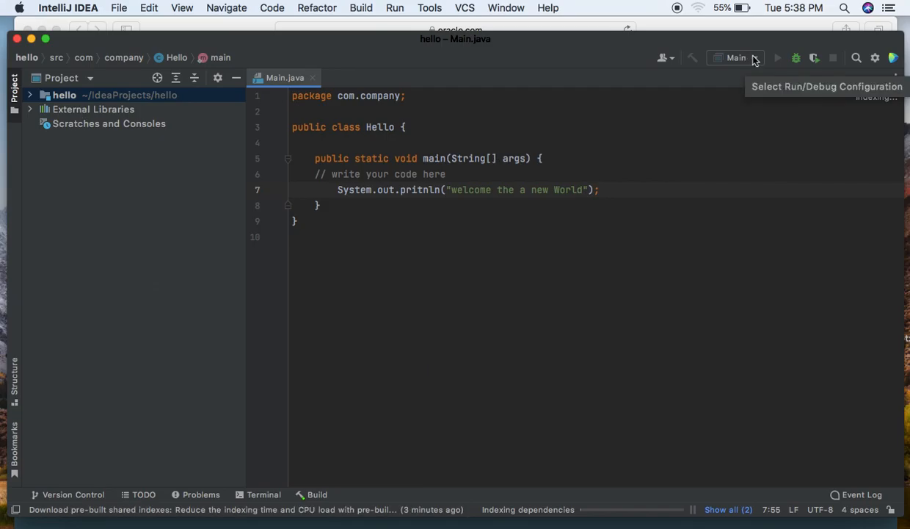
# Expand the hello project down to Main.java, compare the file with its Hello class, and check the available run configurations
pyautogui.click(31, 97)
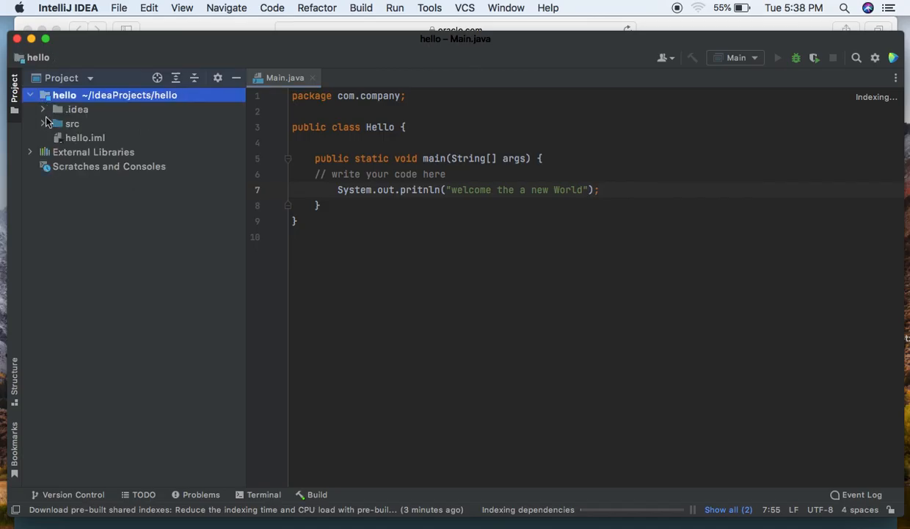
pyautogui.click(44, 124)
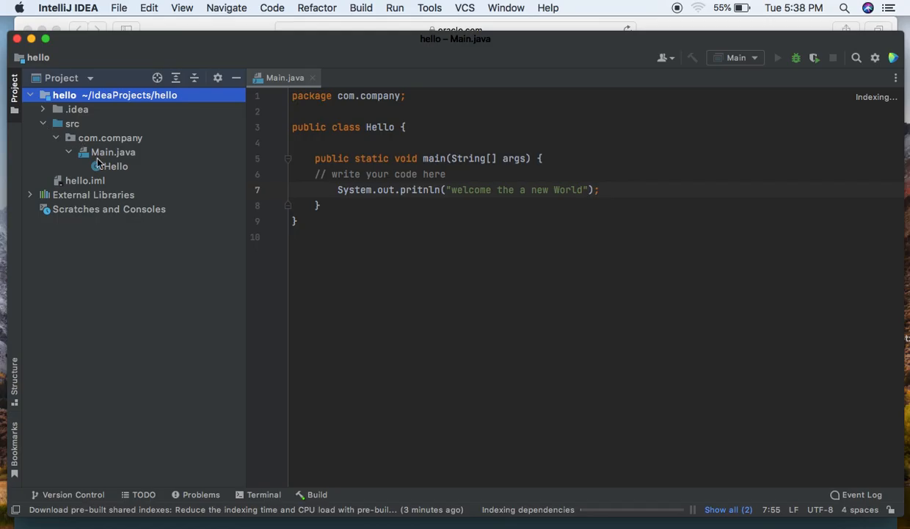
pyautogui.click(114, 166)
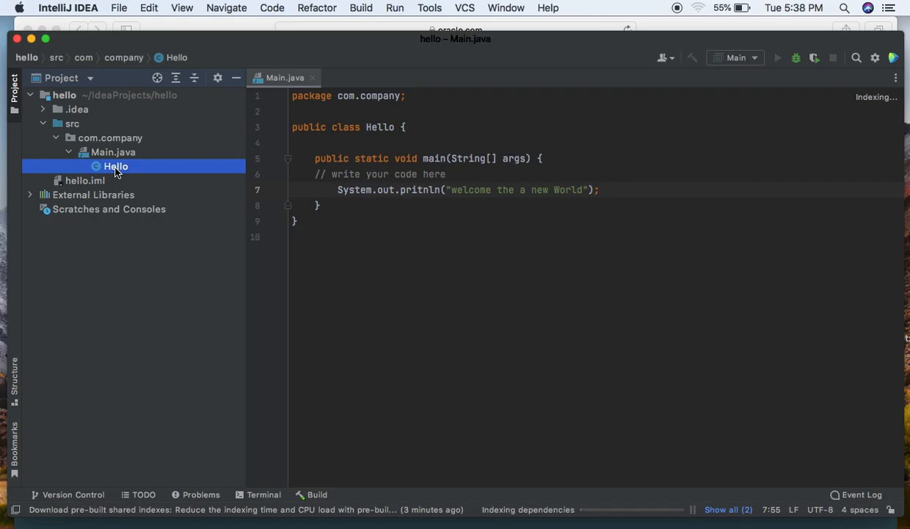
pyautogui.click(113, 152)
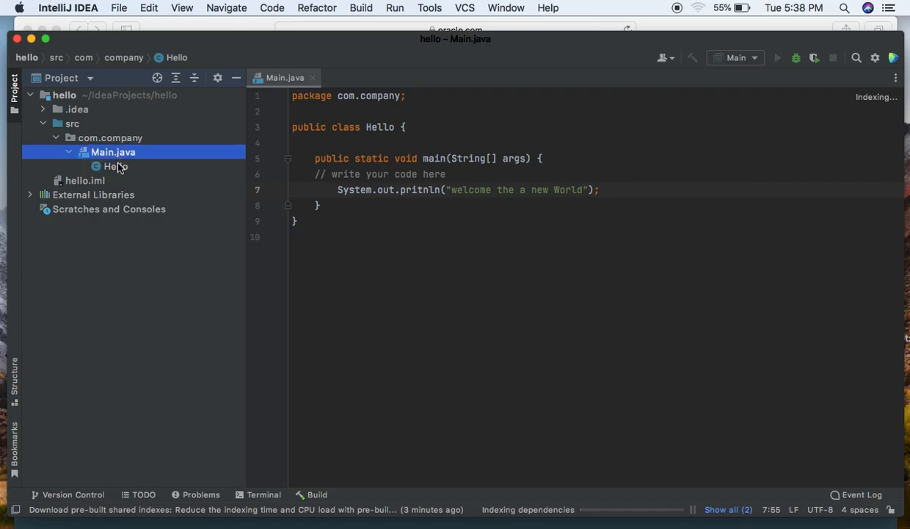
pyautogui.click(118, 170)
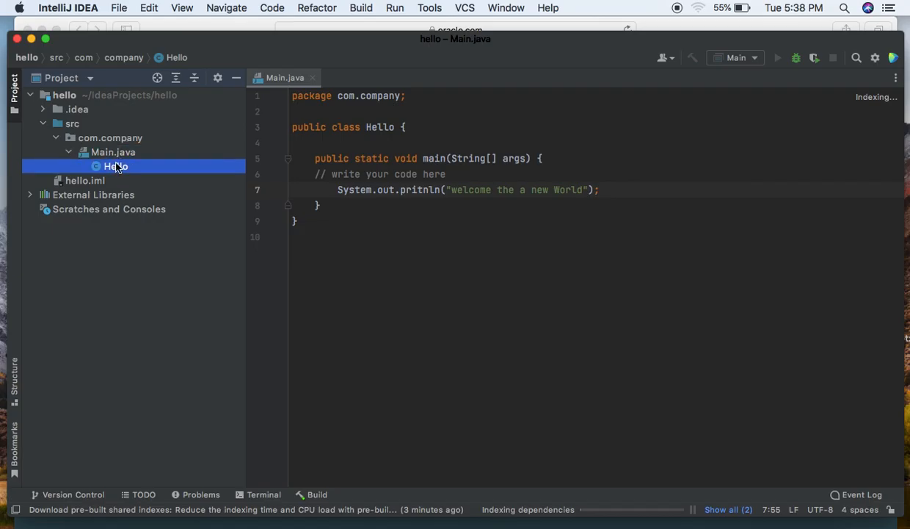
pyautogui.click(118, 157)
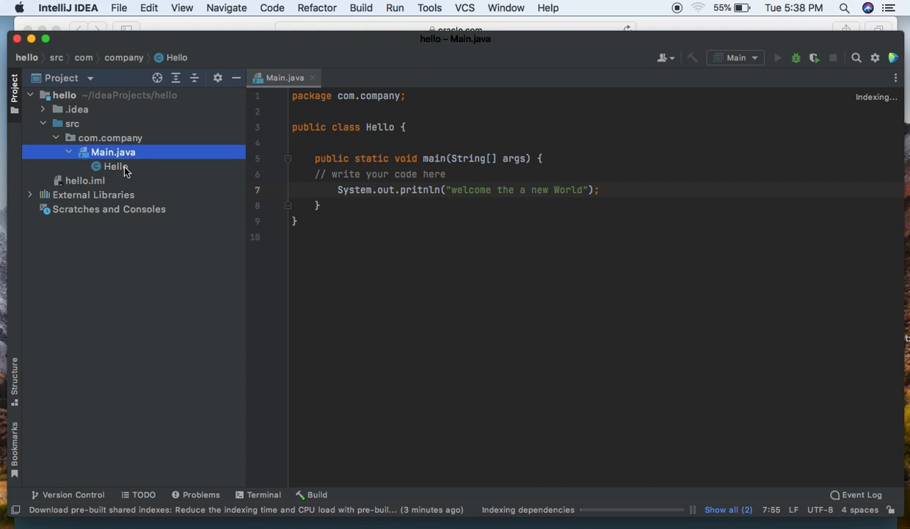
pyautogui.click(119, 166)
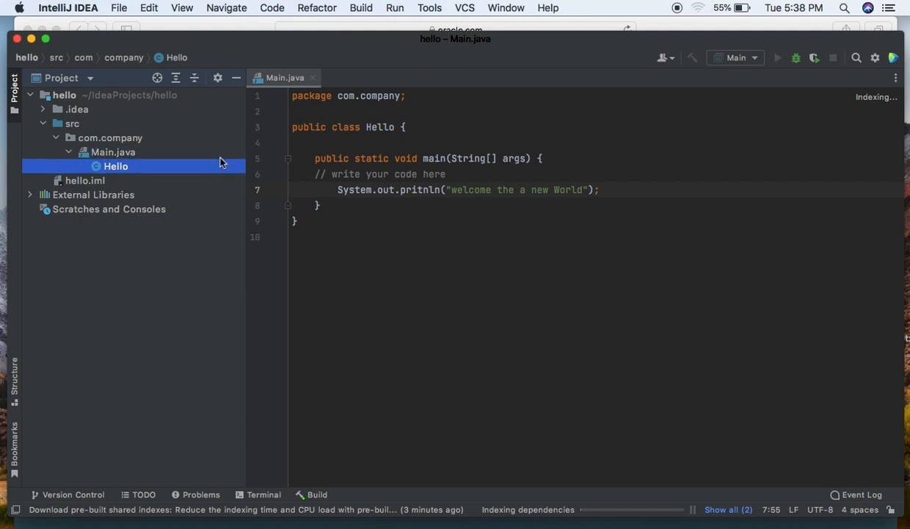
pyautogui.click(755, 58)
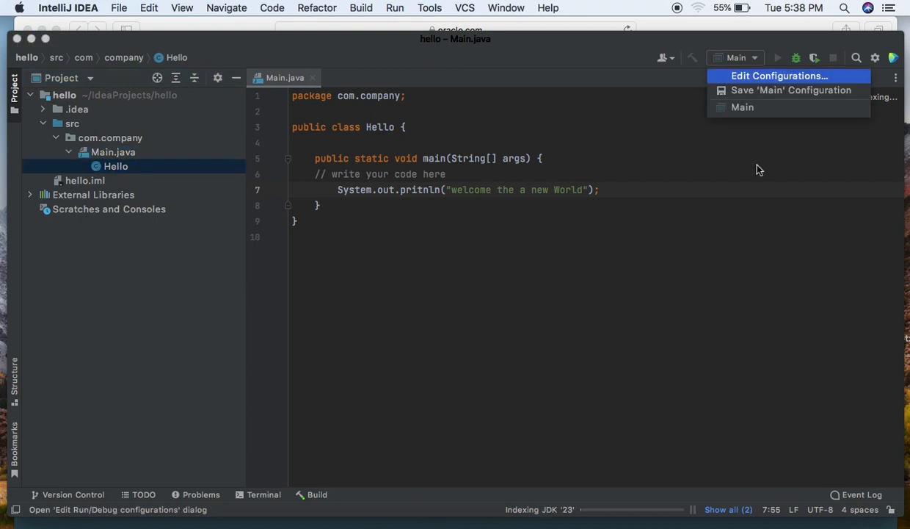
pyautogui.click(743, 196)
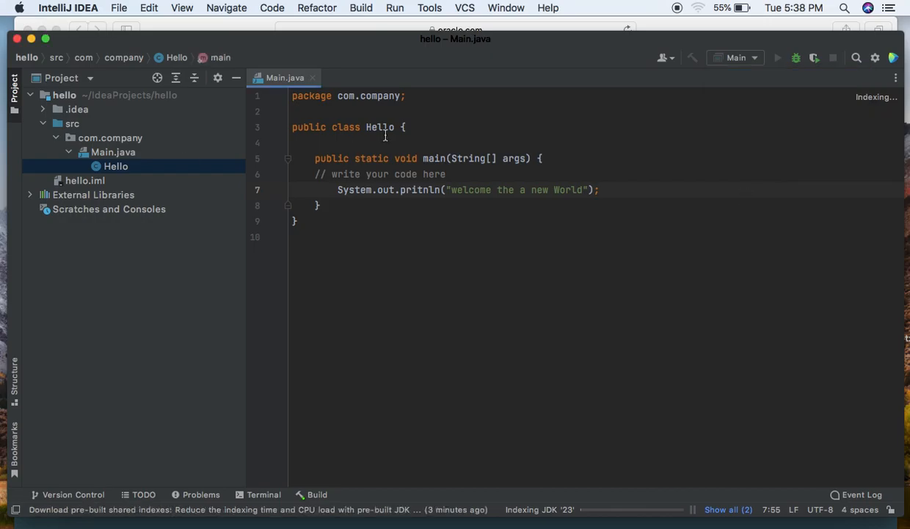
# Change the class name in the Main.java class declaration to Main
pyautogui.click(396, 127)
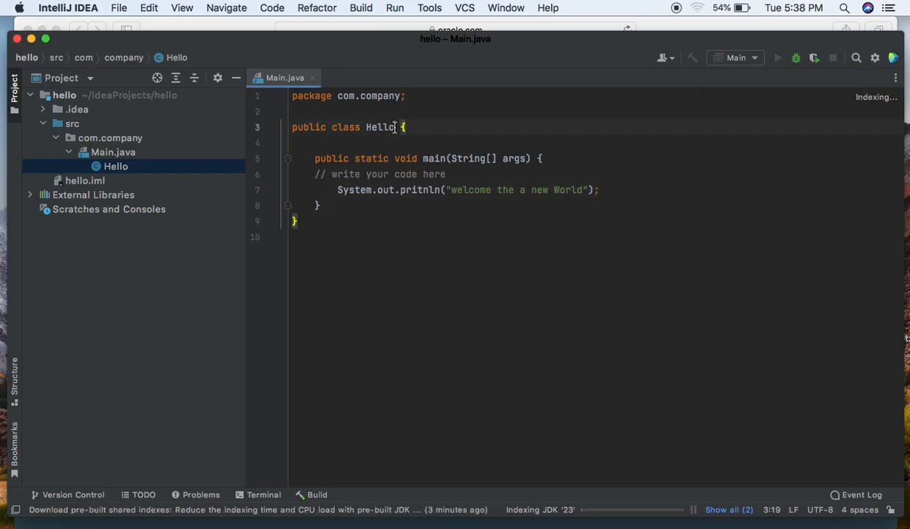
pyautogui.press('Left')
pyautogui.press('Delete')
pyautogui.press('BackSpace')
pyautogui.press('BackSpace')
pyautogui.press('BackSpace')
pyautogui.press('BackSpace')
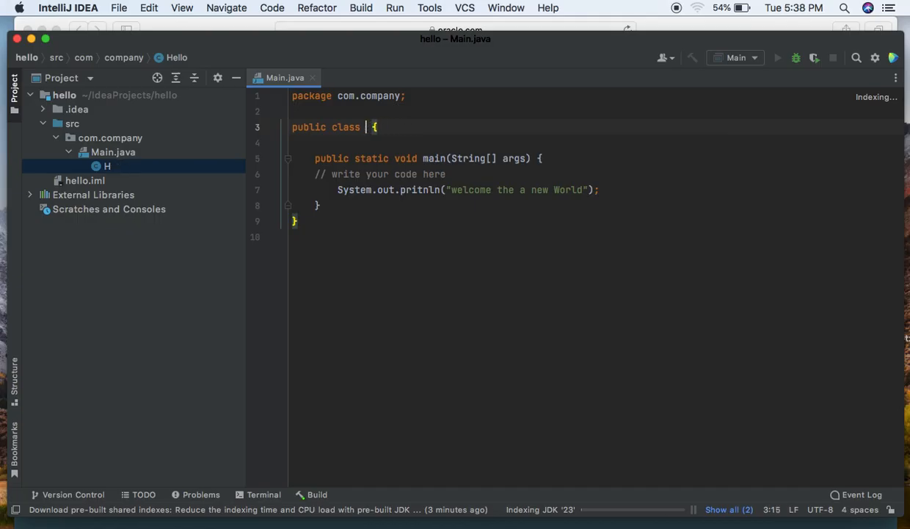
pyautogui.write('Main')
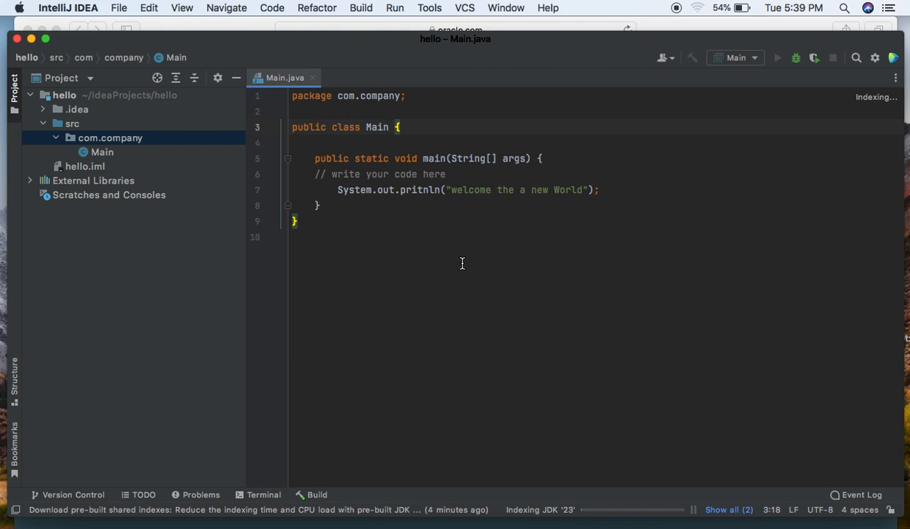
pyautogui.hotkey('alt', 'Left')
pyautogui.hotkey('alt', 'Left')
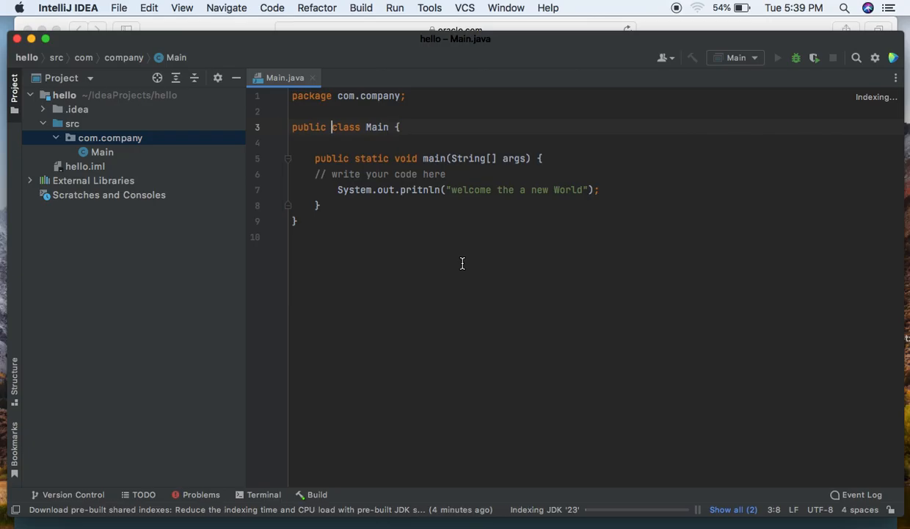